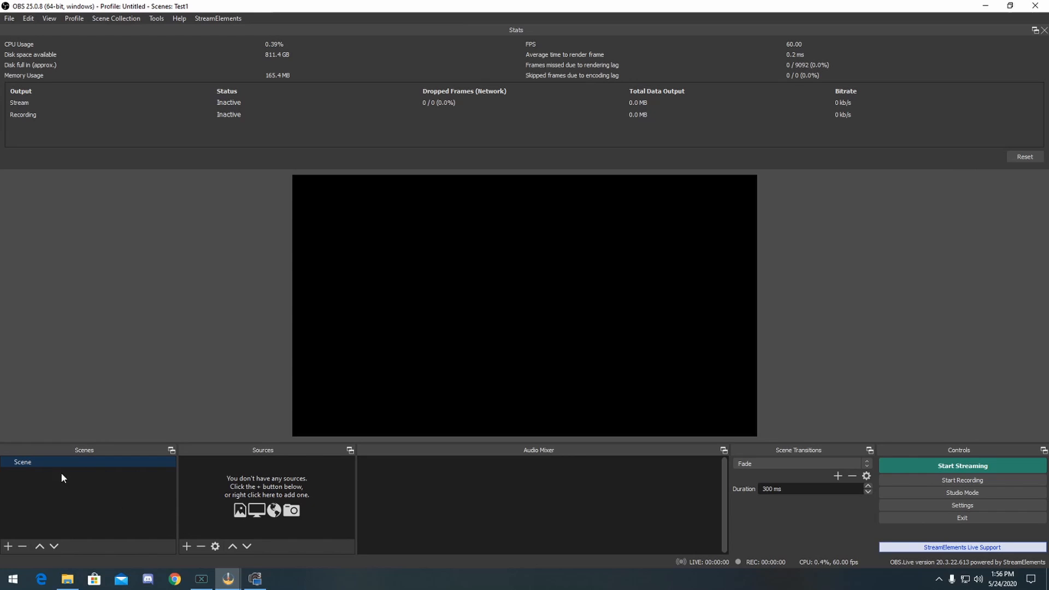
- Switch to File Explorer, look over the platform shortcuts in the Stealth overlay's StreamElements Quick Install folder, and close the window
{"action": "mouse_move", "coordinate": [67, 580]}
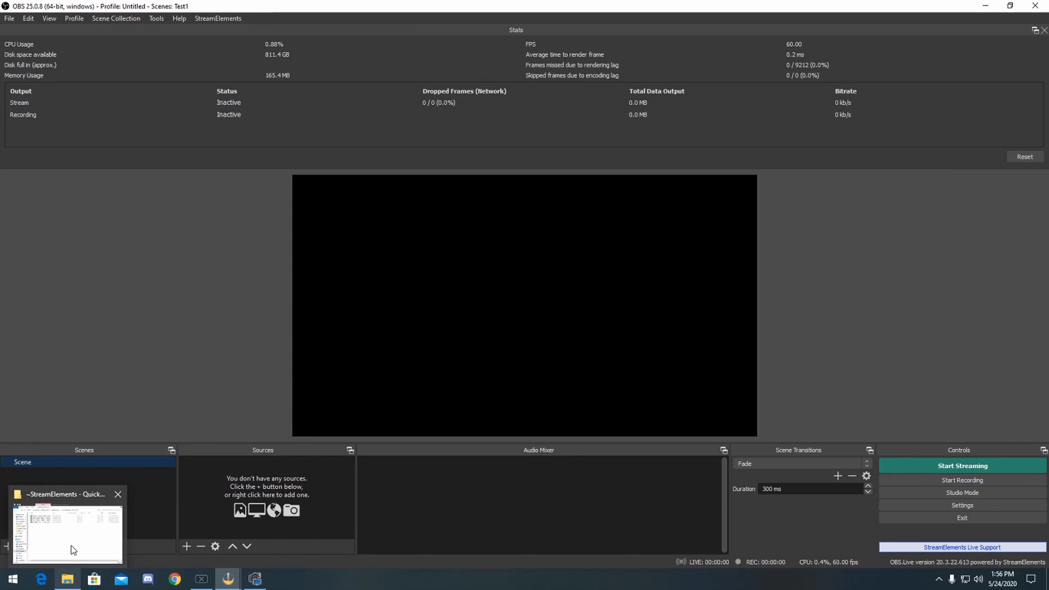
{"action": "left_click", "coordinate": [71, 542]}
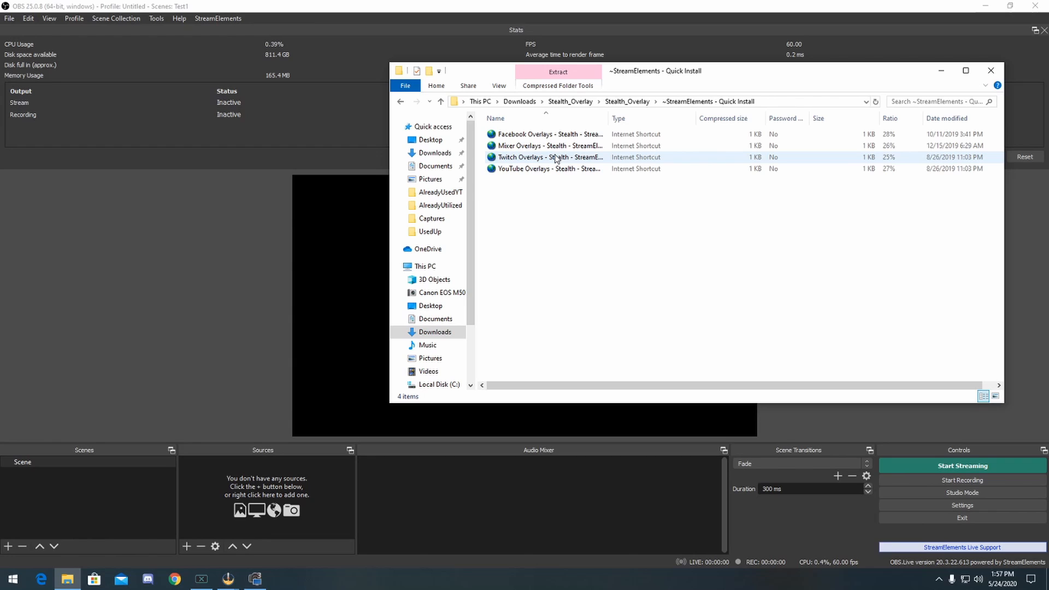
{"action": "left_click", "coordinate": [991, 72]}
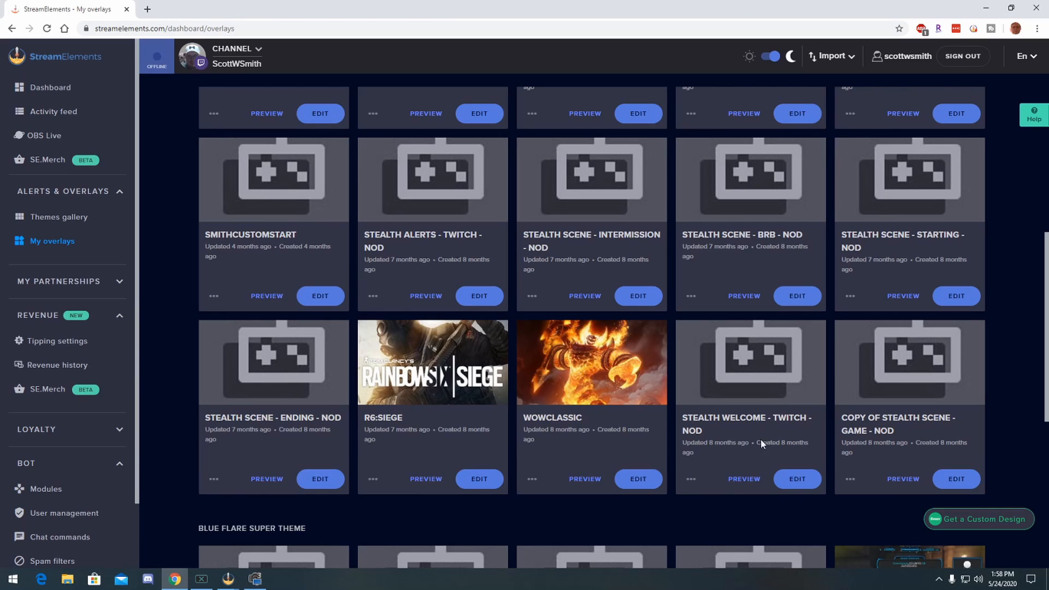
- Open the Stealth Welcome - Twitch - NoD overlay to read its setup note, and return to the overlay list
{"action": "left_click", "coordinate": [793, 481]}
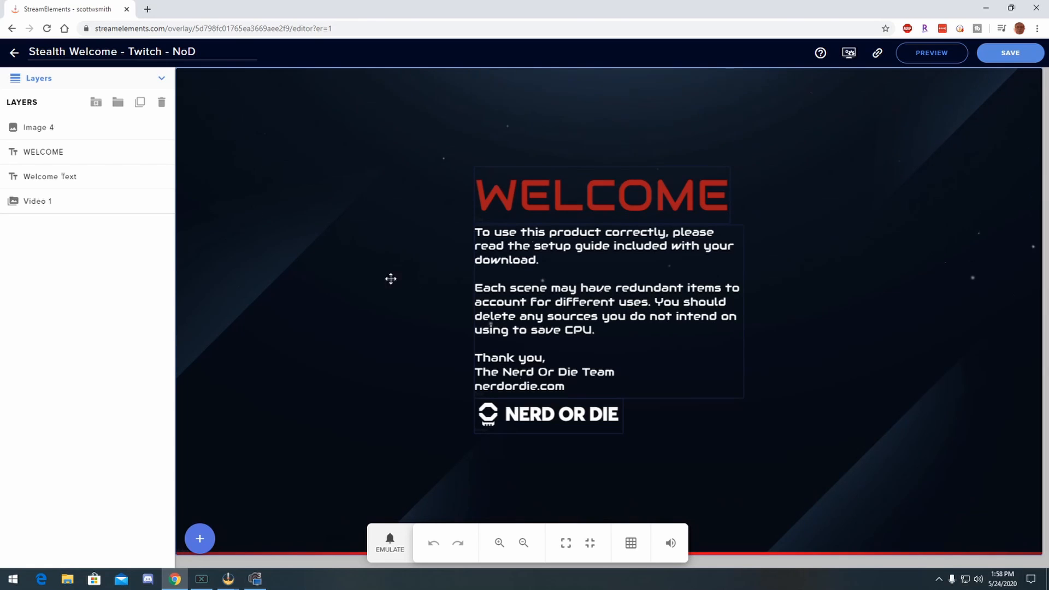
{"action": "left_click", "coordinate": [16, 54]}
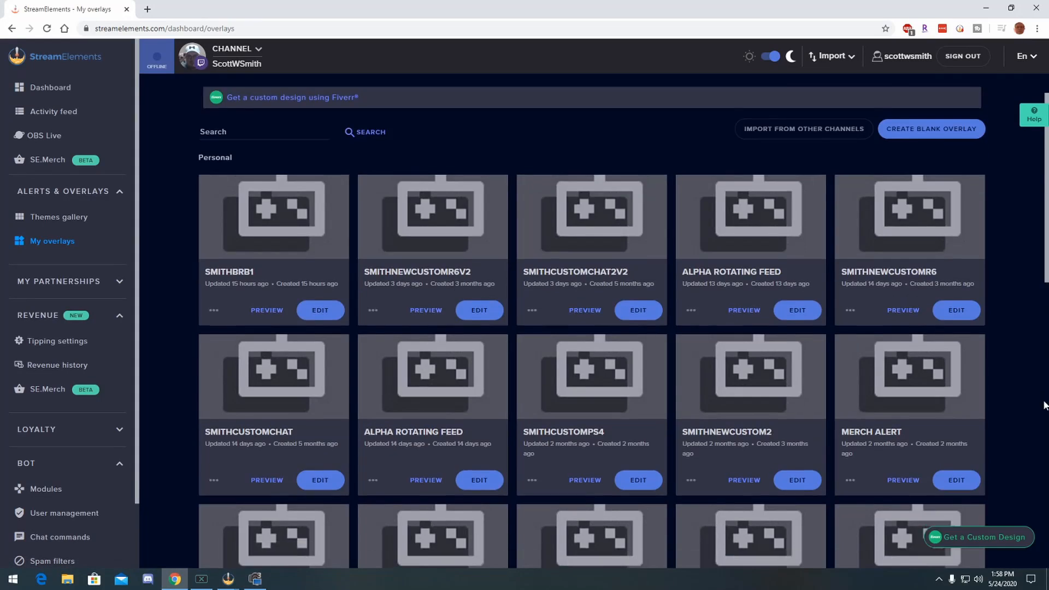
- Open the Stealth Scene - Starting - NoD overlay in the editor and copy its overlay URL
{"action": "scroll", "coordinate": [1034, 379], "scroll_direction": "down", "scroll_amount": 10}
{"action": "scroll", "coordinate": [1032, 369], "scroll_direction": "up", "scroll_amount": 4}
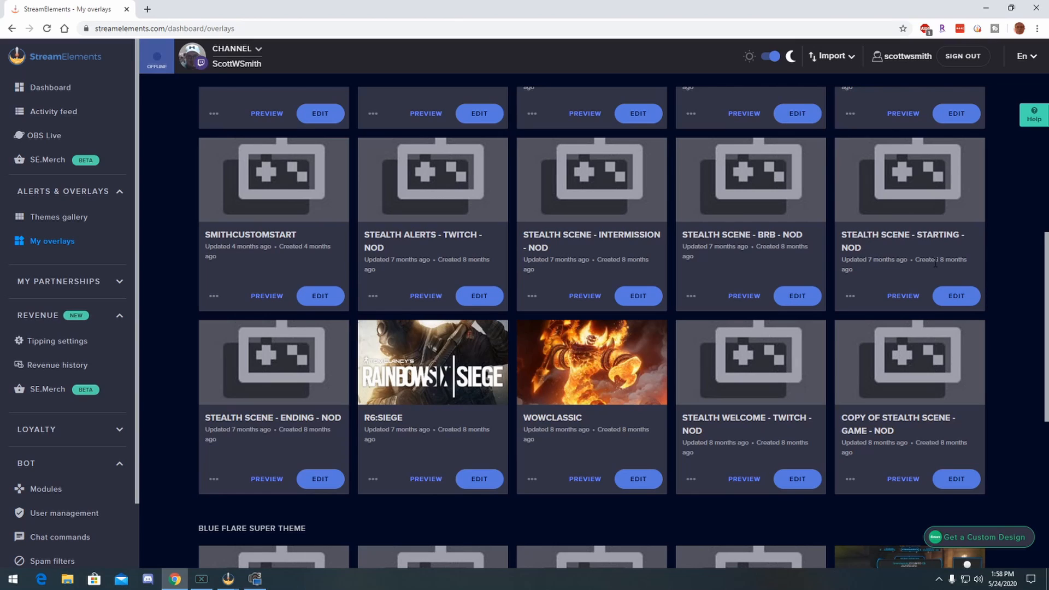
{"action": "left_click", "coordinate": [946, 290]}
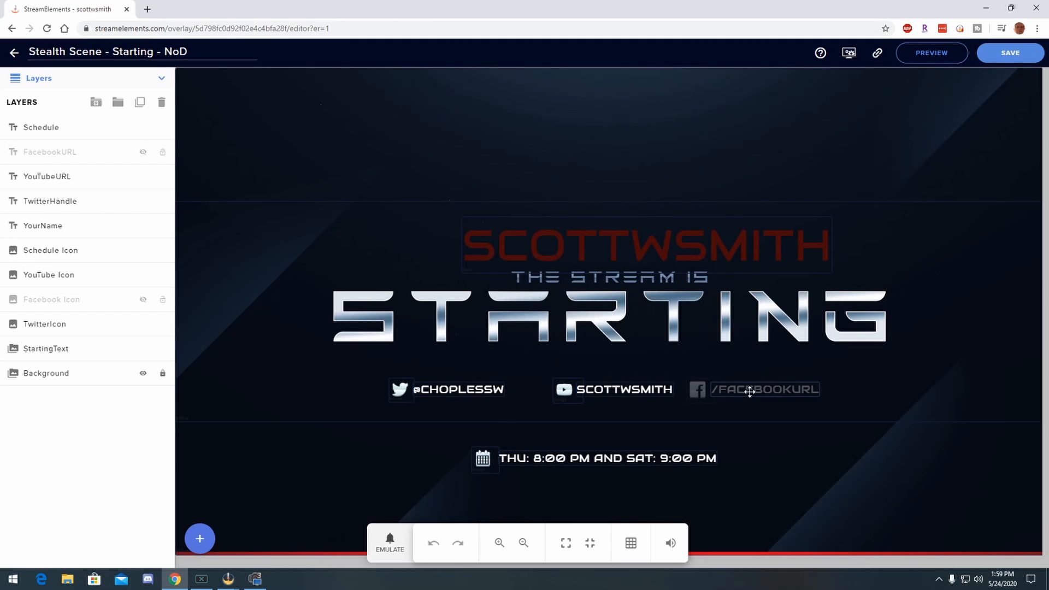
{"action": "left_click", "coordinate": [455, 388]}
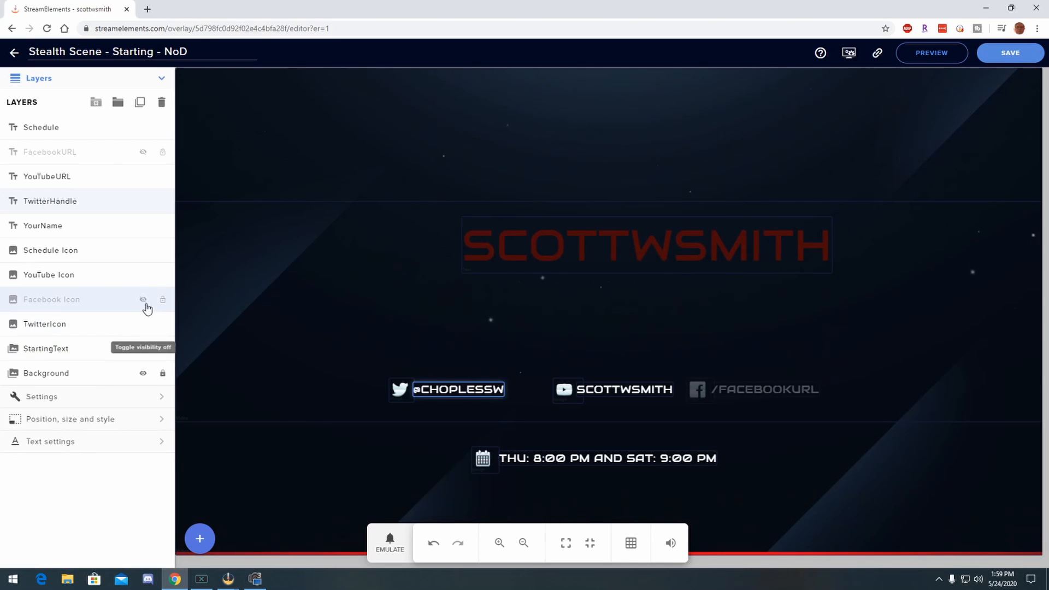
{"action": "left_click", "coordinate": [499, 131]}
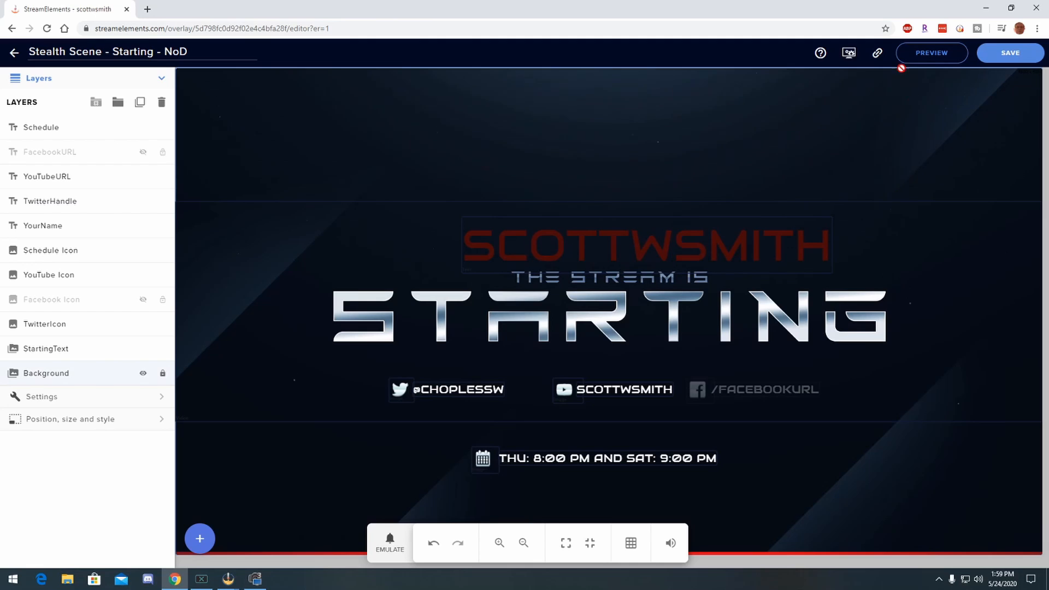
{"action": "left_click", "coordinate": [878, 54]}
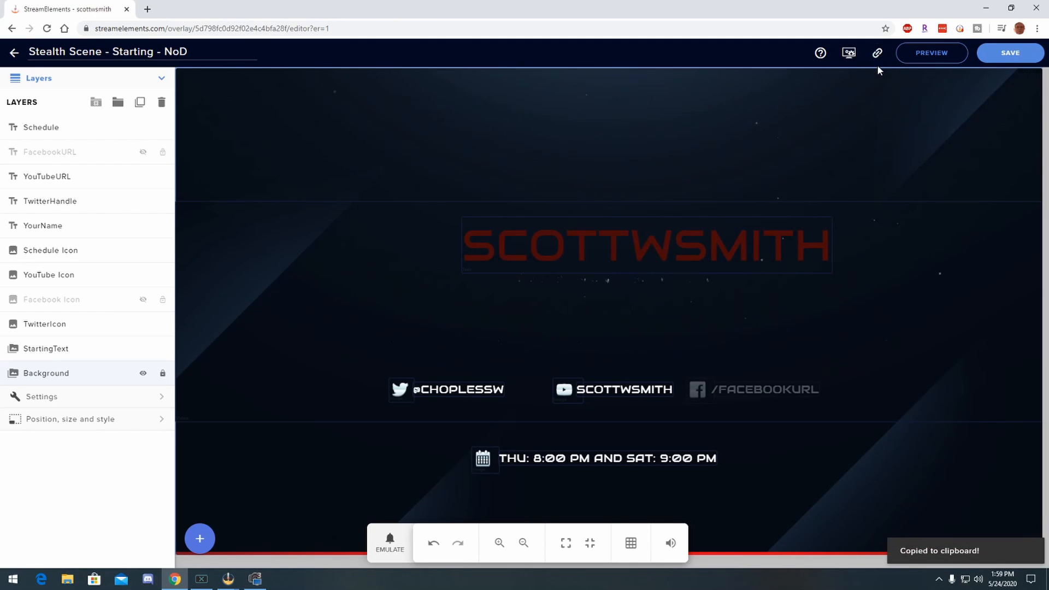
- Switch to OBS and add a new Browser source named StartingScreen to the scene
{"action": "mouse_move", "coordinate": [230, 583]}
{"action": "left_click", "coordinate": [264, 501]}
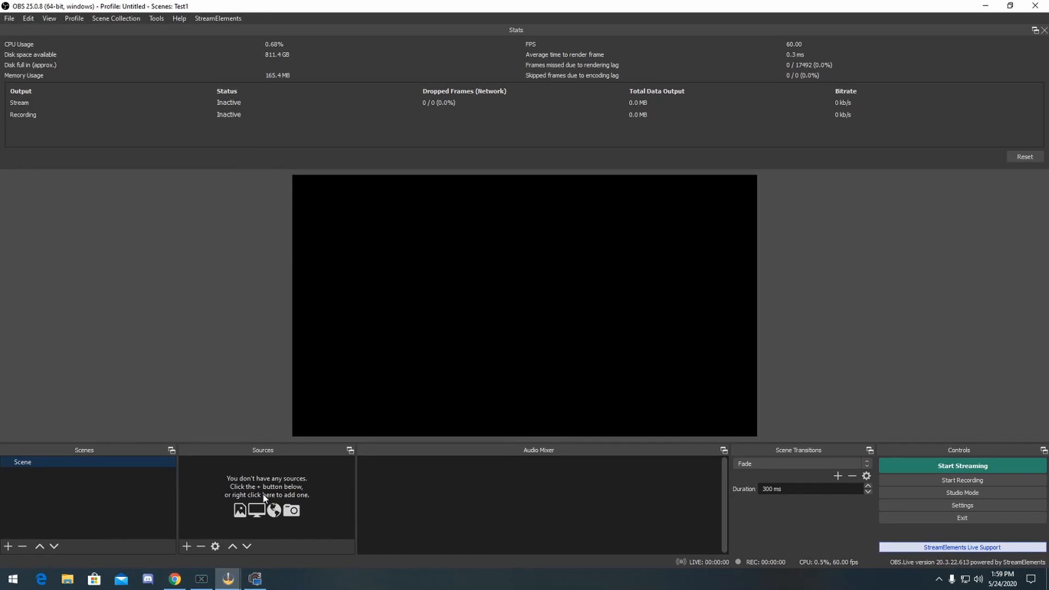
{"action": "left_click", "coordinate": [187, 546]}
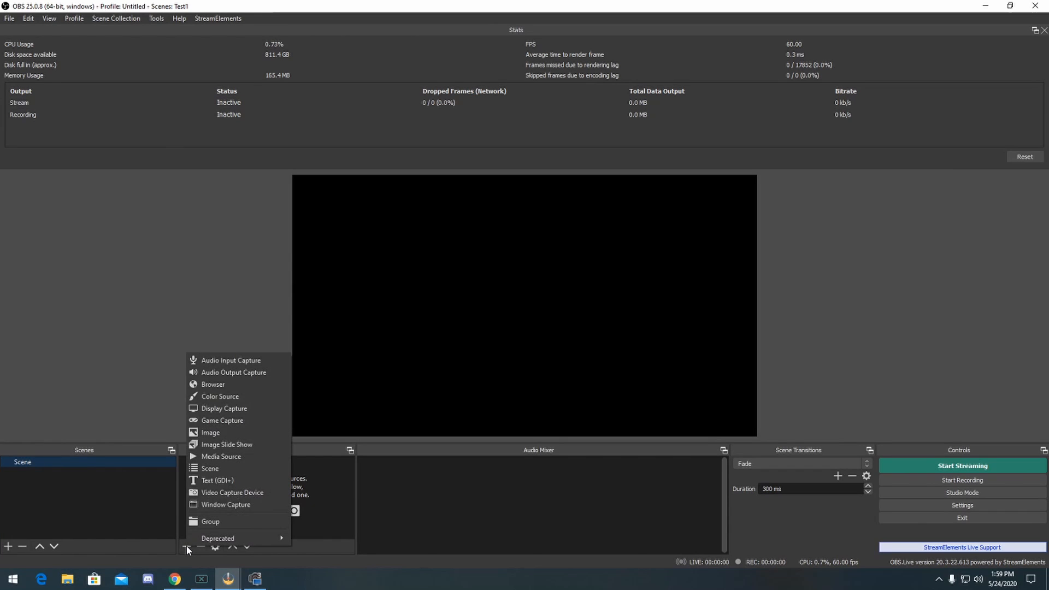
{"action": "left_click", "coordinate": [237, 385]}
{"action": "type", "text": "StartingScreen"}
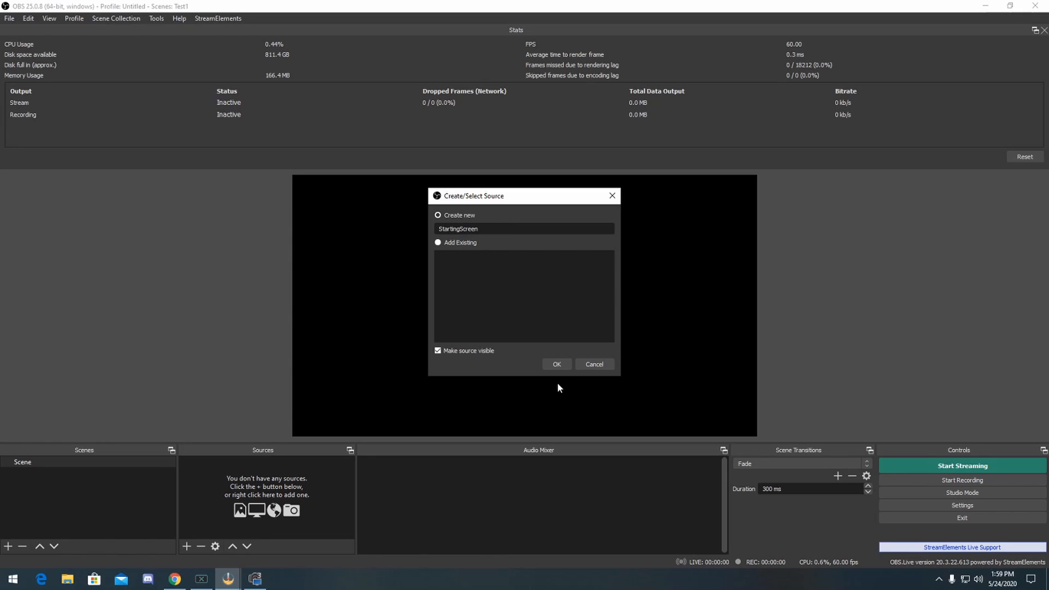
{"action": "left_click", "coordinate": [557, 364]}
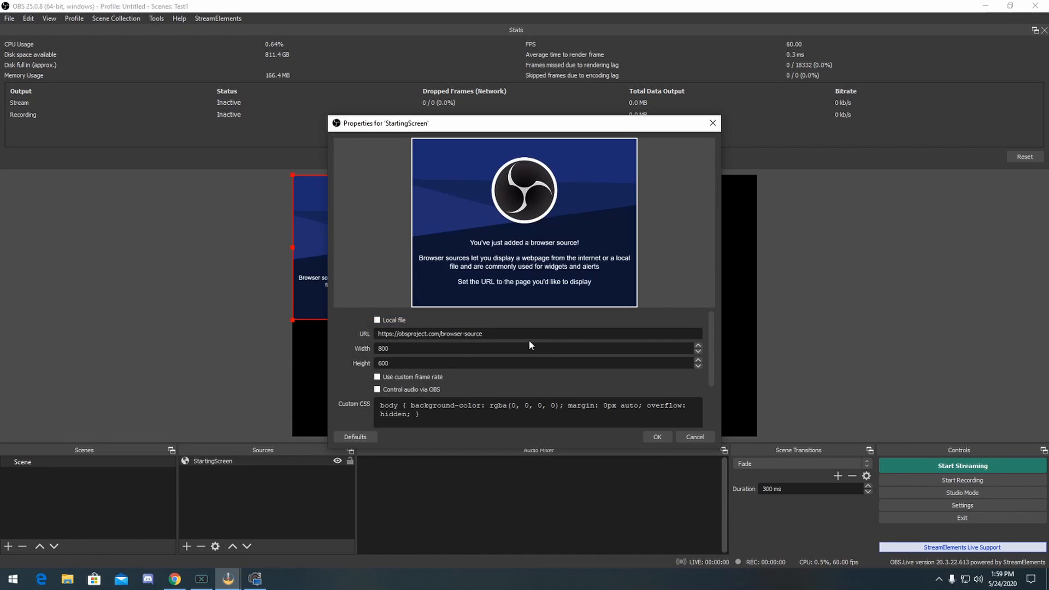
- Paste the copied overlay URL into the StartingScreen source and set its size to 1920 wide by 1080 high
{"action": "left_click_drag", "start_coordinate": [488, 332], "coordinate": [336, 339]}
{"action": "key", "text": "ctrl+v"}
{"action": "left_click_drag", "start_coordinate": [437, 311], "coordinate": [324, 309]}
{"action": "type", "text": "1920"}
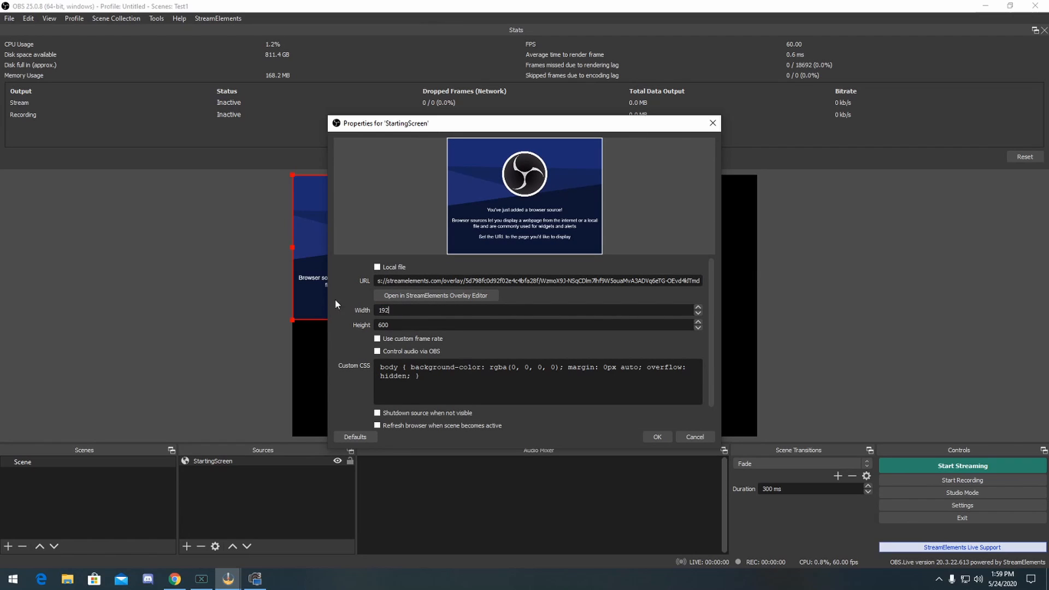
{"action": "left_click", "coordinate": [390, 326]}
{"action": "key", "text": "BackSpace"}
{"action": "key", "text": "BackSpace"}
{"action": "key", "text": "BackSpace"}
{"action": "type", "text": "1080"}
{"action": "left_click", "coordinate": [659, 437]}
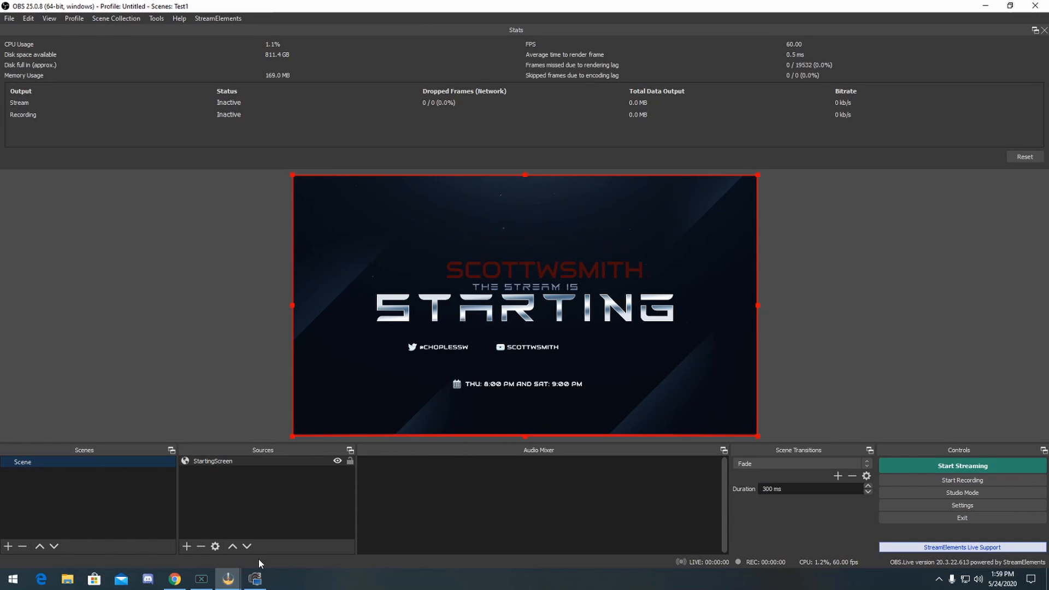
- Add a new Audio Input Capture source named MainAudio to the scene
{"action": "left_click", "coordinate": [187, 546]}
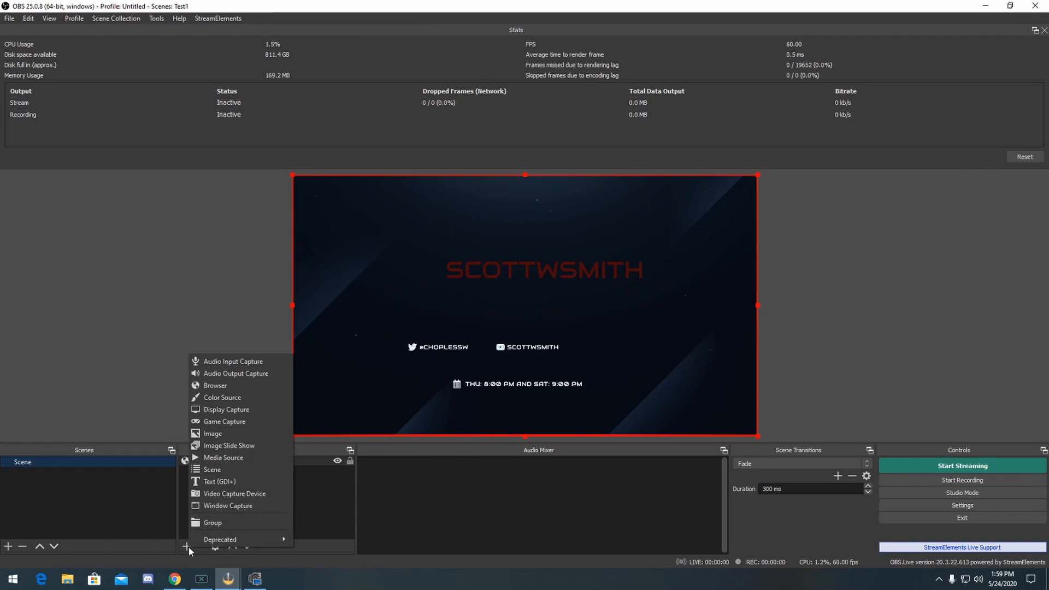
{"action": "left_click", "coordinate": [235, 362]}
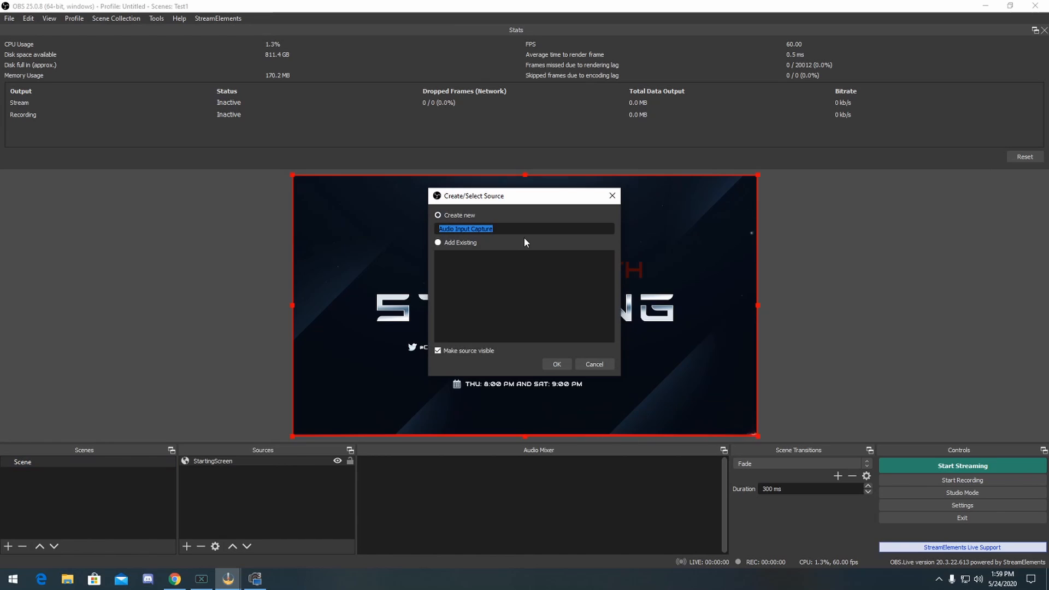
{"action": "type", "text": "Main"}
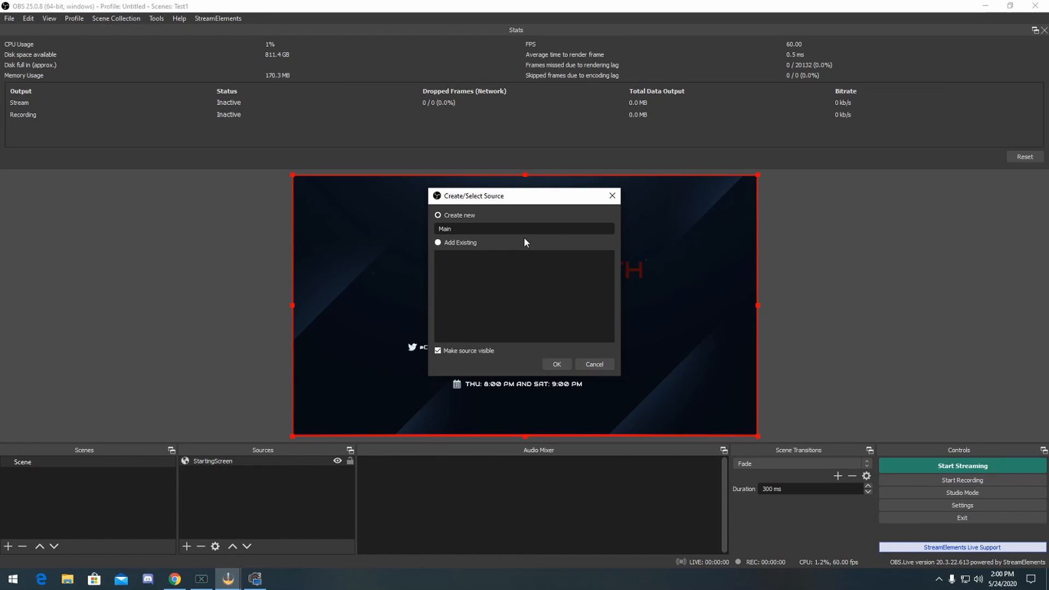
{"action": "type", "text": "Audio"}
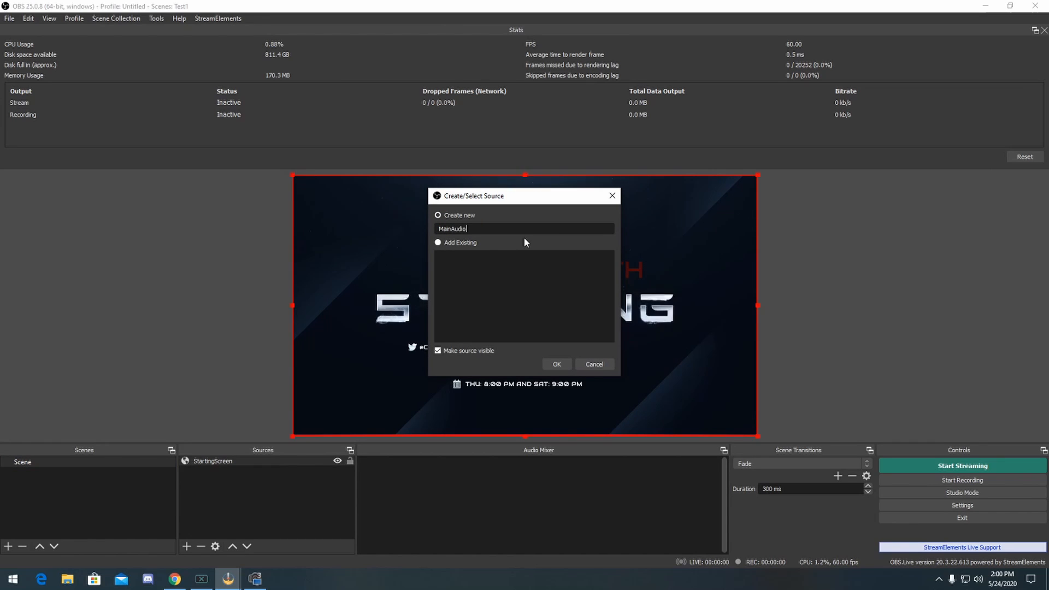
{"action": "left_click", "coordinate": [550, 363]}
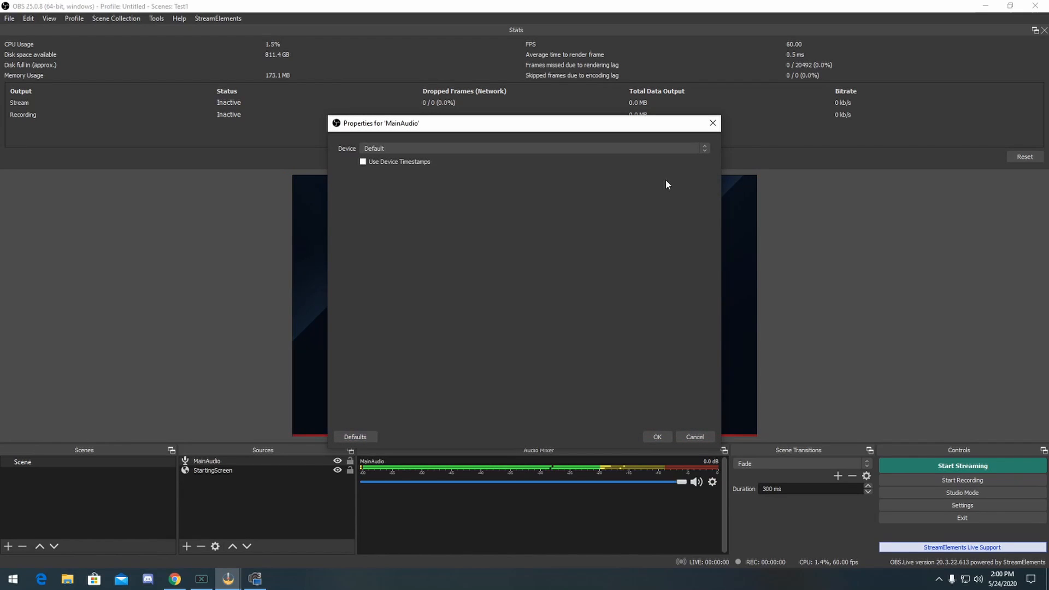
- Set the MainAudio device to Broadcast Stream Mix (TC-Helicon GoXLR) and mute the source in the mixer
{"action": "left_click", "coordinate": [700, 150]}
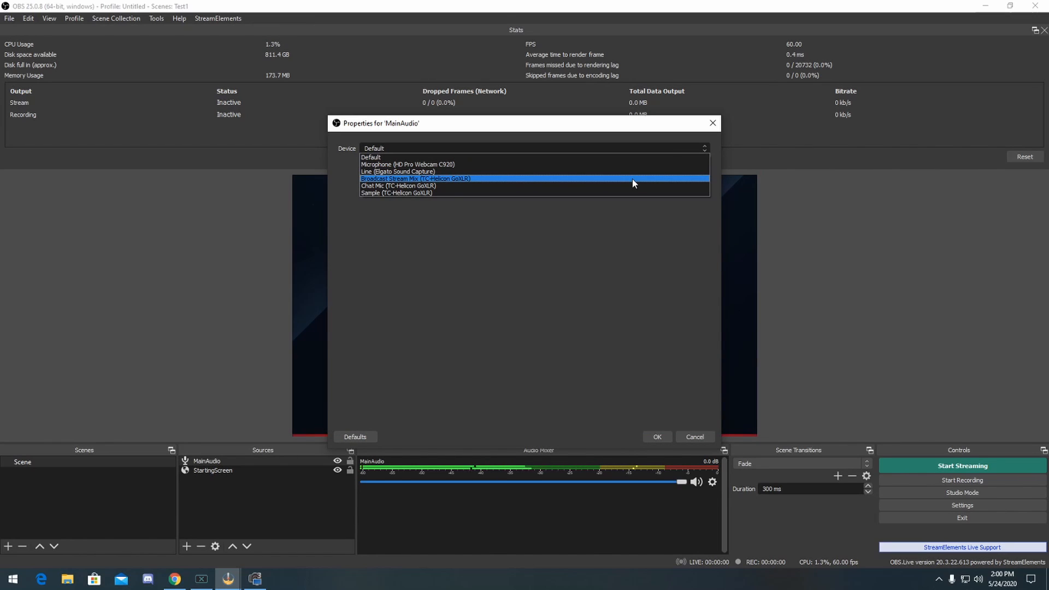
{"action": "left_click", "coordinate": [632, 178]}
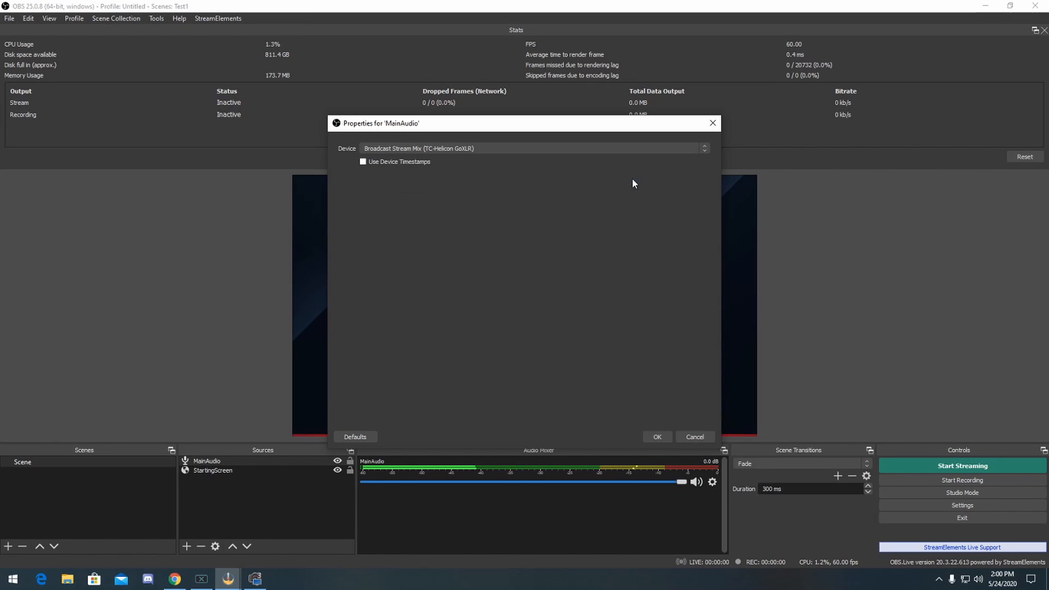
{"action": "left_click", "coordinate": [659, 438]}
{"action": "left_click", "coordinate": [698, 482]}
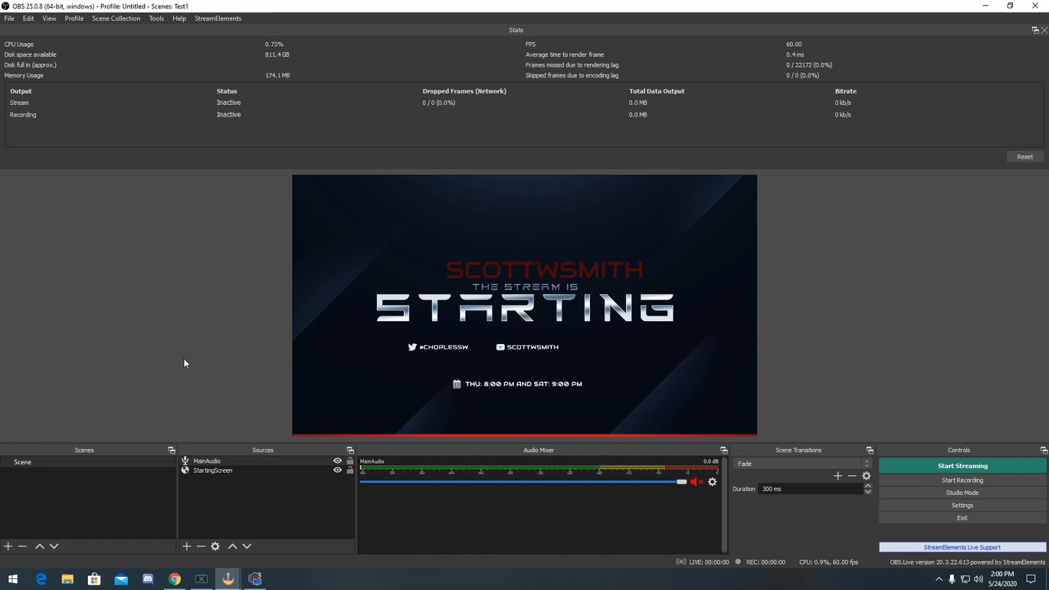
- Add a new scene named MainGameplay
{"action": "mouse_move", "coordinate": [175, 580]}
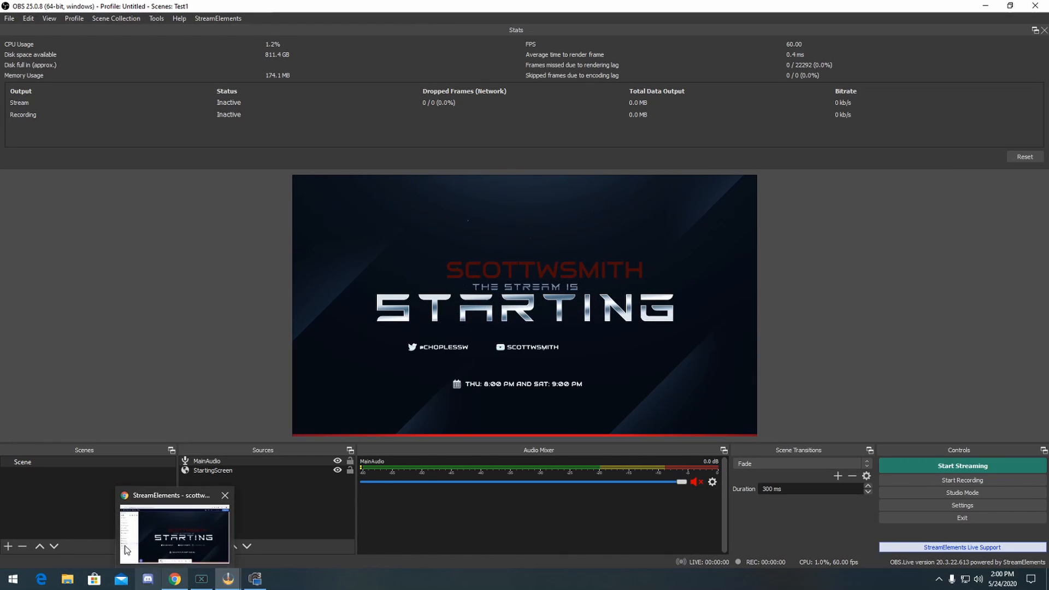
{"action": "left_click", "coordinate": [8, 547]}
{"action": "type", "text": "MainGameplay"}
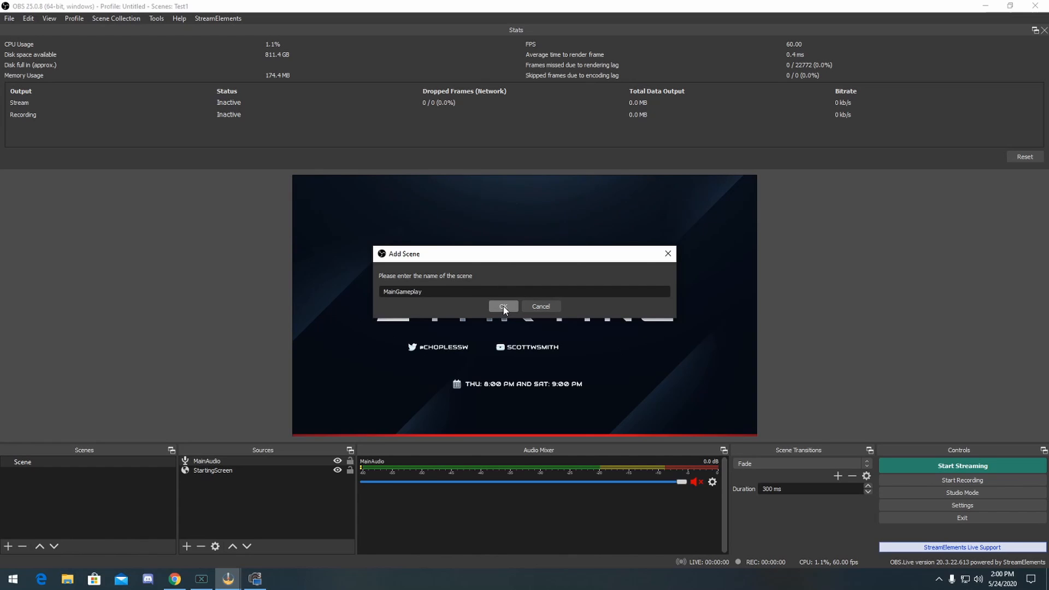
{"action": "left_click", "coordinate": [504, 306]}
- Switch to StreamElements in Chrome and open the Copy of Stealth Scene - Game - NoD overlay for editing
{"action": "mouse_move", "coordinate": [166, 588]}
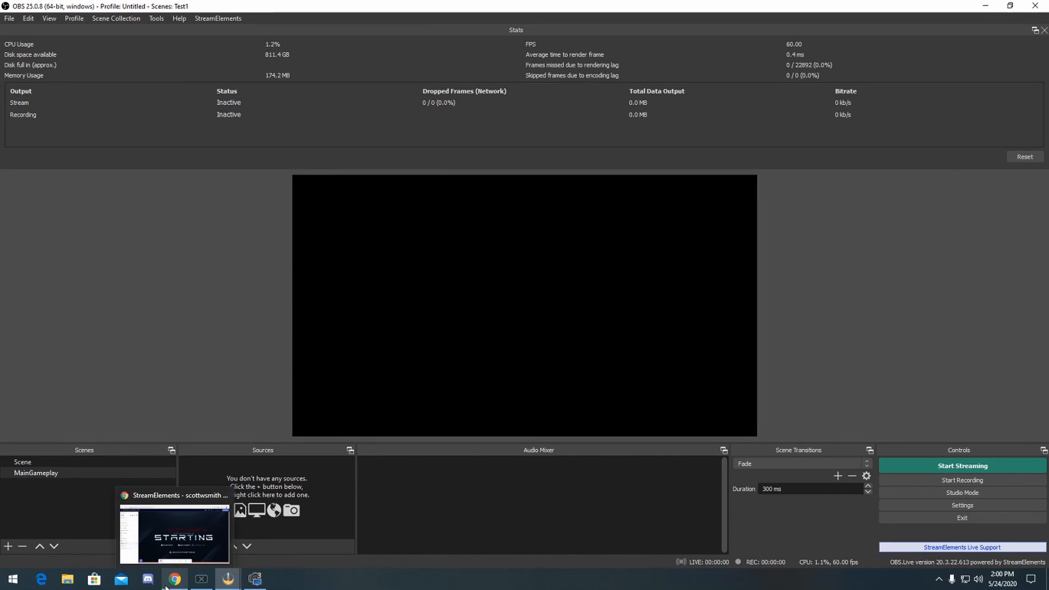
{"action": "left_click", "coordinate": [181, 533]}
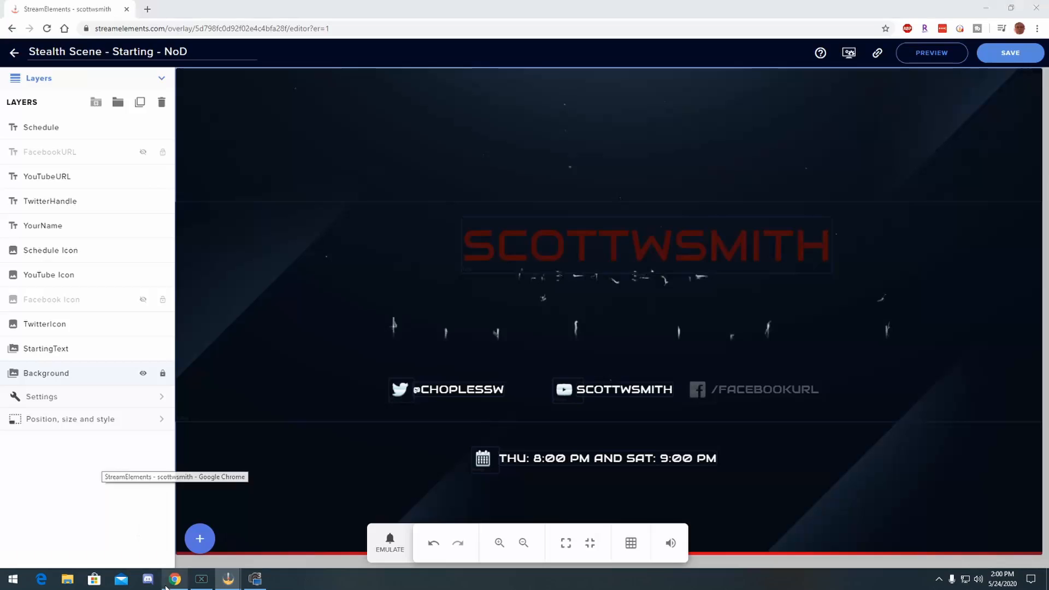
{"action": "left_click", "coordinate": [12, 28]}
{"action": "left_click", "coordinate": [578, 88]}
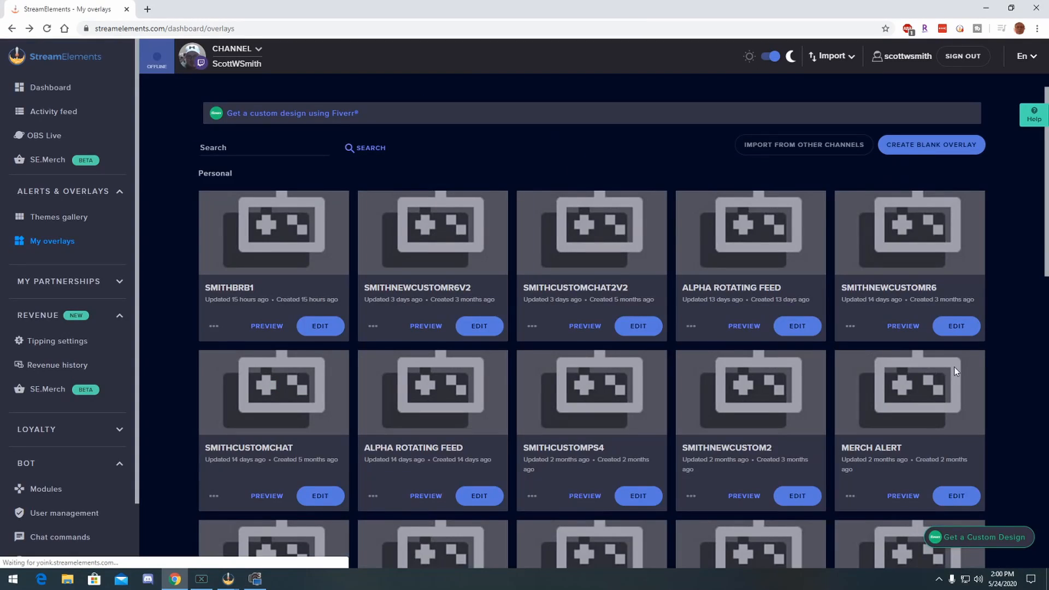
{"action": "scroll", "coordinate": [936, 363], "scroll_direction": "down", "scroll_amount": 10}
{"action": "scroll", "coordinate": [847, 307], "scroll_direction": "up", "scroll_amount": 2}
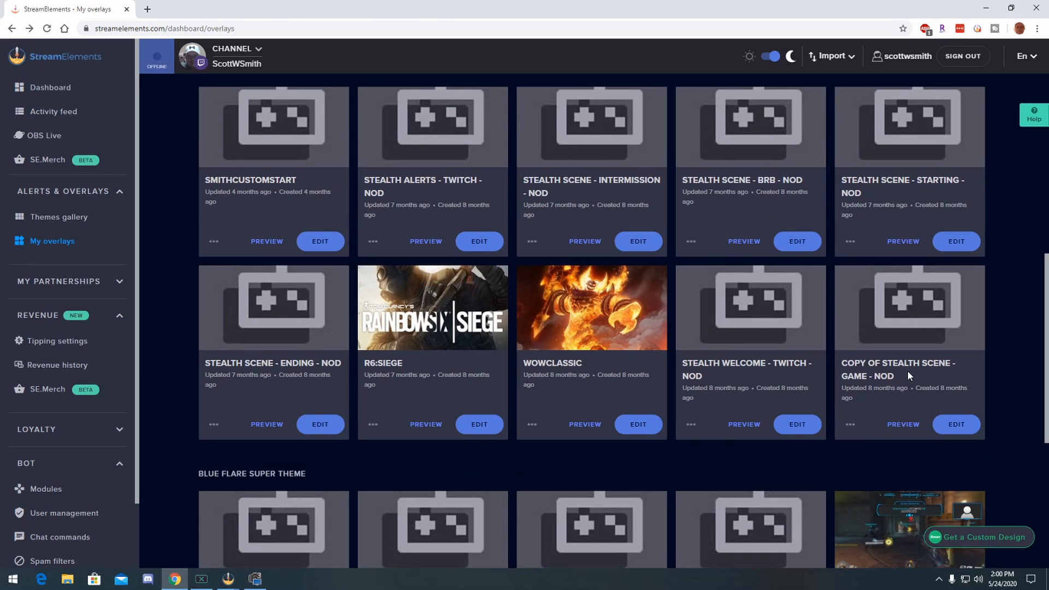
{"action": "scroll", "coordinate": [907, 372], "scroll_direction": "up", "scroll_amount": 3}
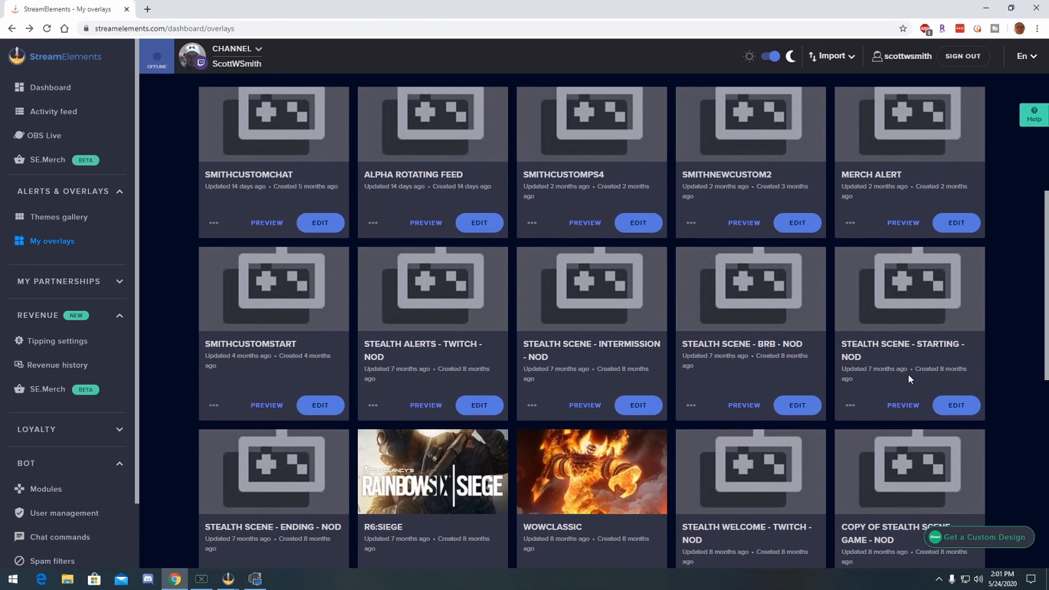
{"action": "scroll", "coordinate": [913, 383], "scroll_direction": "down", "scroll_amount": 3}
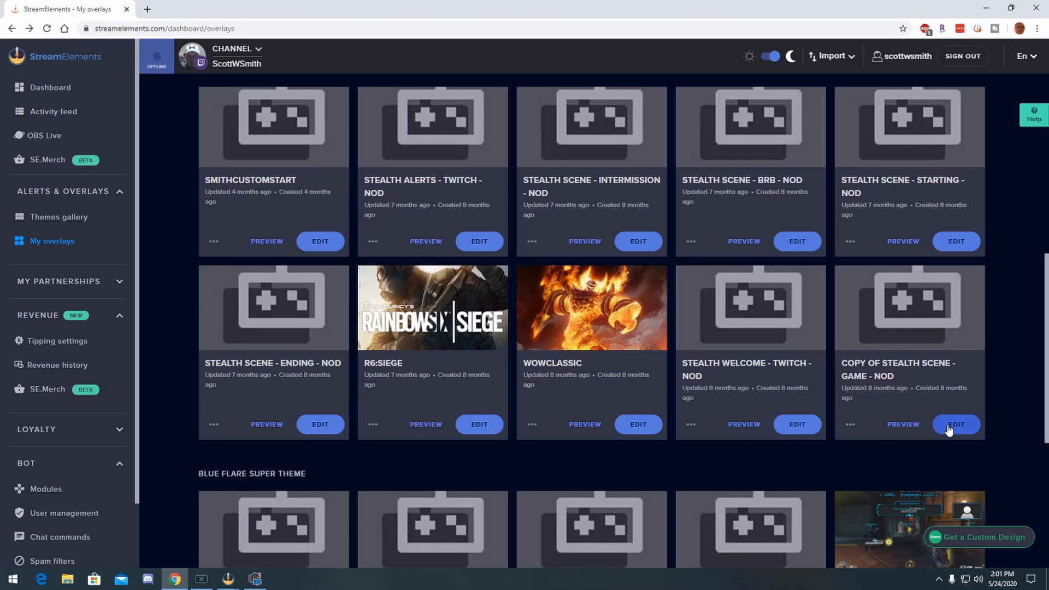
{"action": "left_click", "coordinate": [949, 429]}
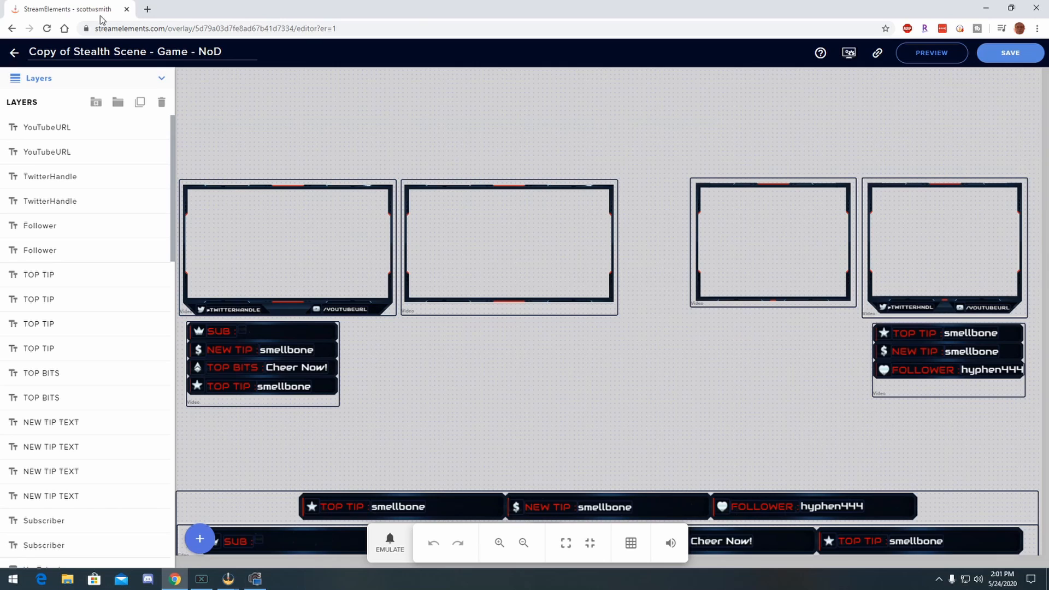
{"action": "left_click", "coordinate": [292, 302]}
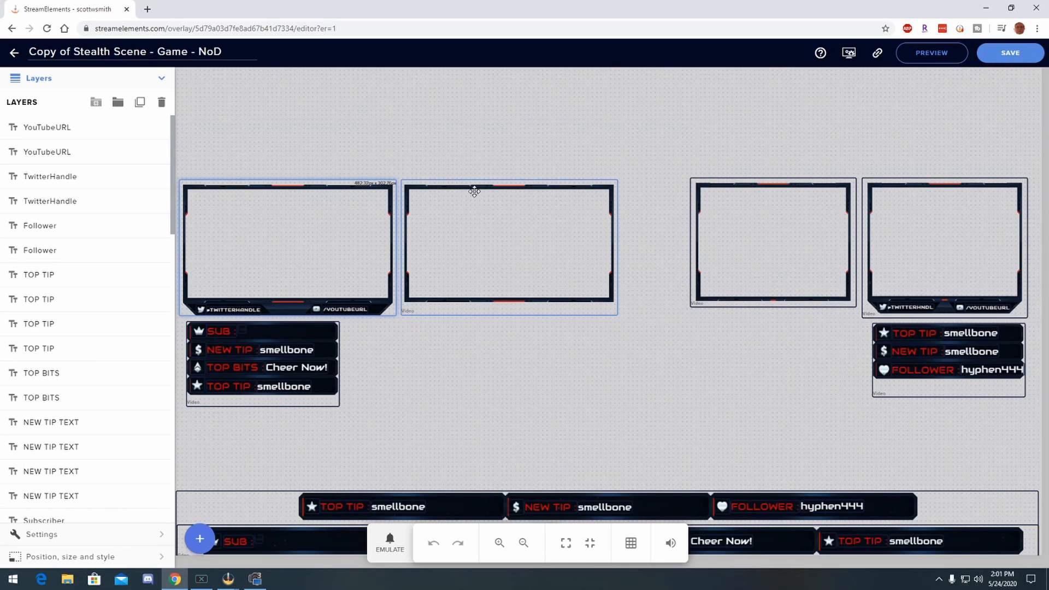
{"action": "left_click", "coordinate": [480, 223]}
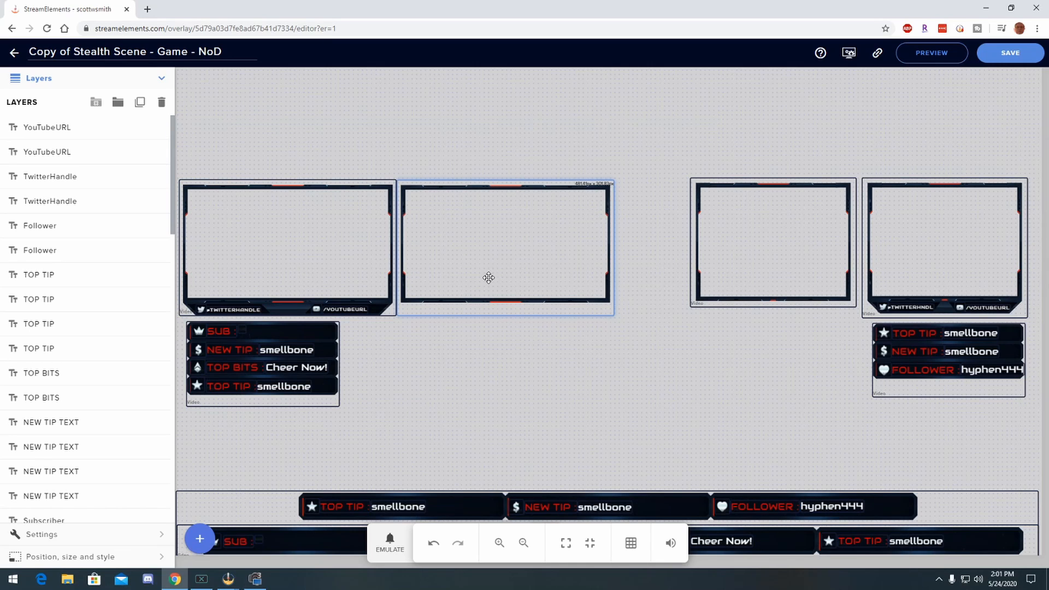
{"action": "left_click", "coordinate": [253, 337]}
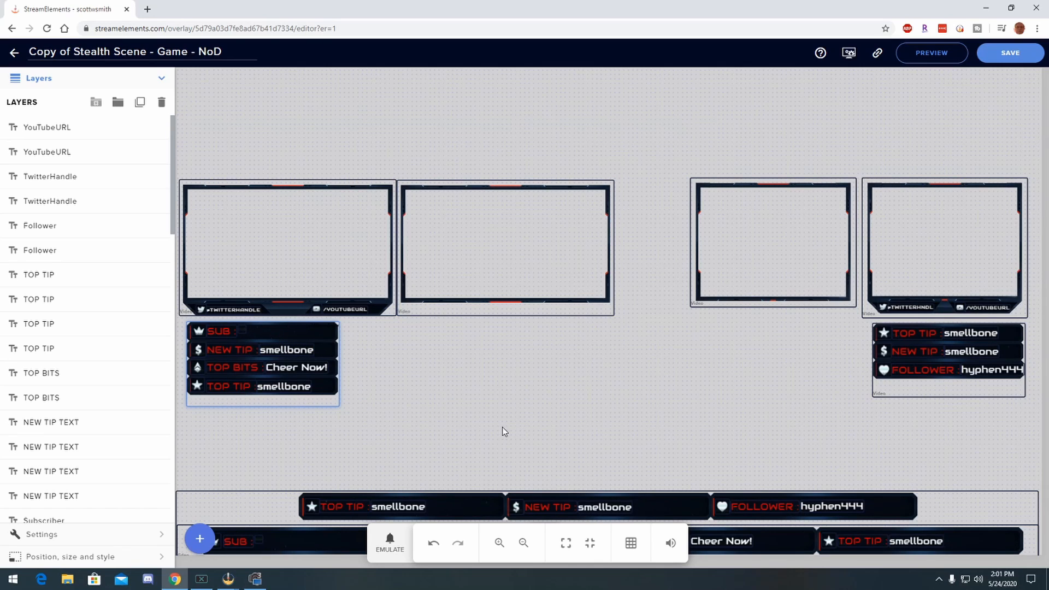
- Go back to My overlays, open the R6:Siege overlay for editing and copy its overlay URL
{"action": "left_click", "coordinate": [15, 54]}
{"action": "left_click", "coordinate": [568, 94]}
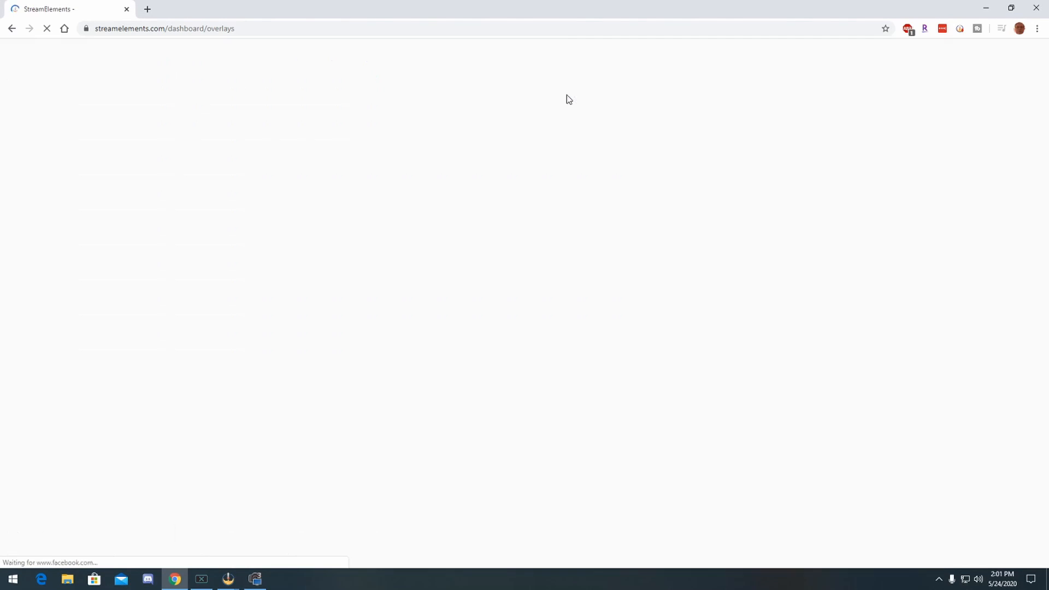
{"action": "scroll", "coordinate": [631, 314], "scroll_direction": "down", "scroll_amount": 15}
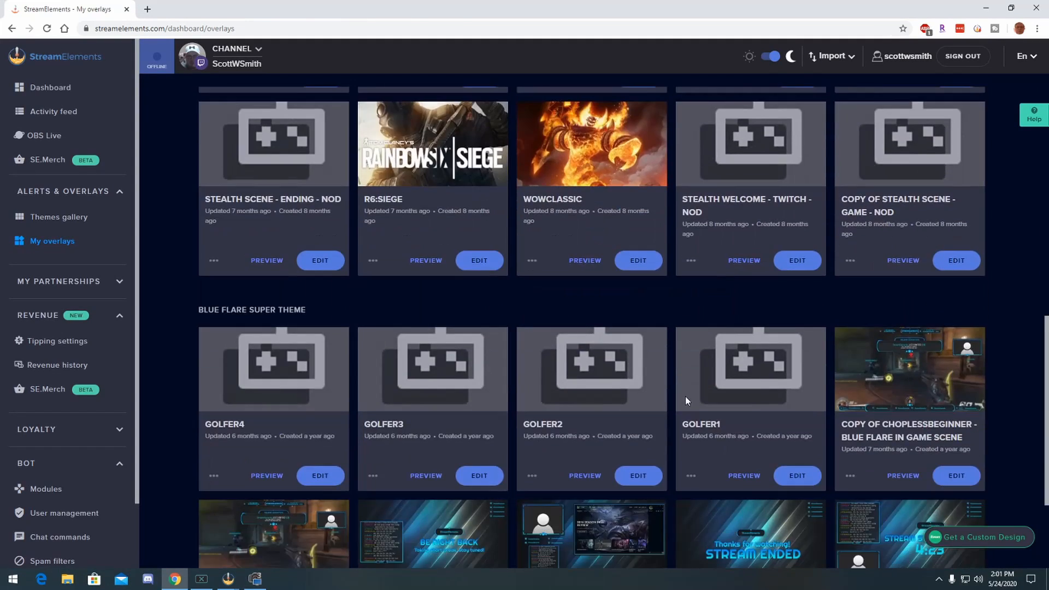
{"action": "scroll", "coordinate": [685, 396], "scroll_direction": "up", "scroll_amount": 5}
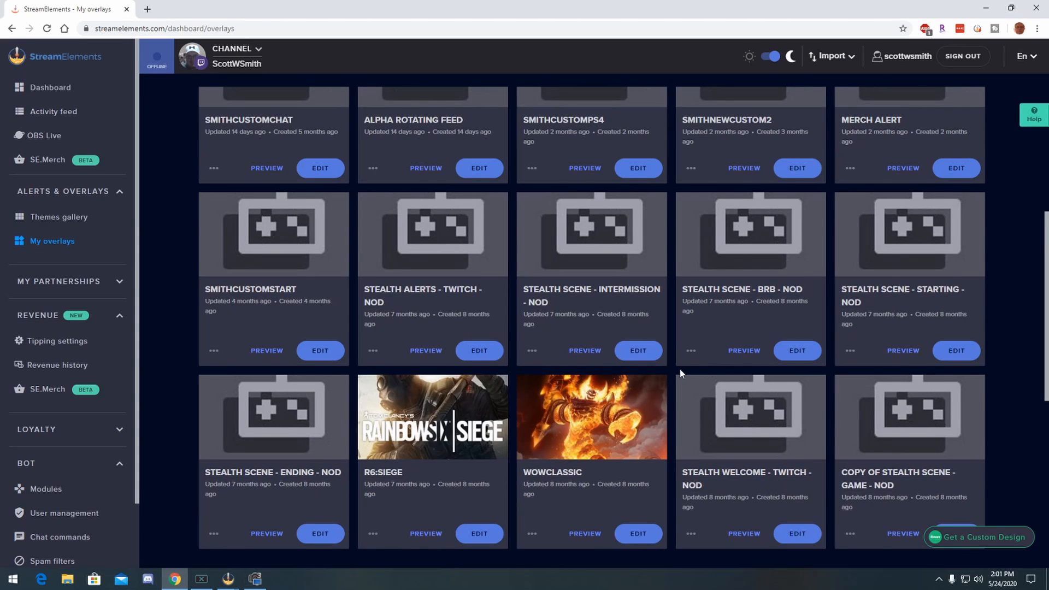
{"action": "scroll", "coordinate": [681, 376], "scroll_direction": "down", "scroll_amount": 1}
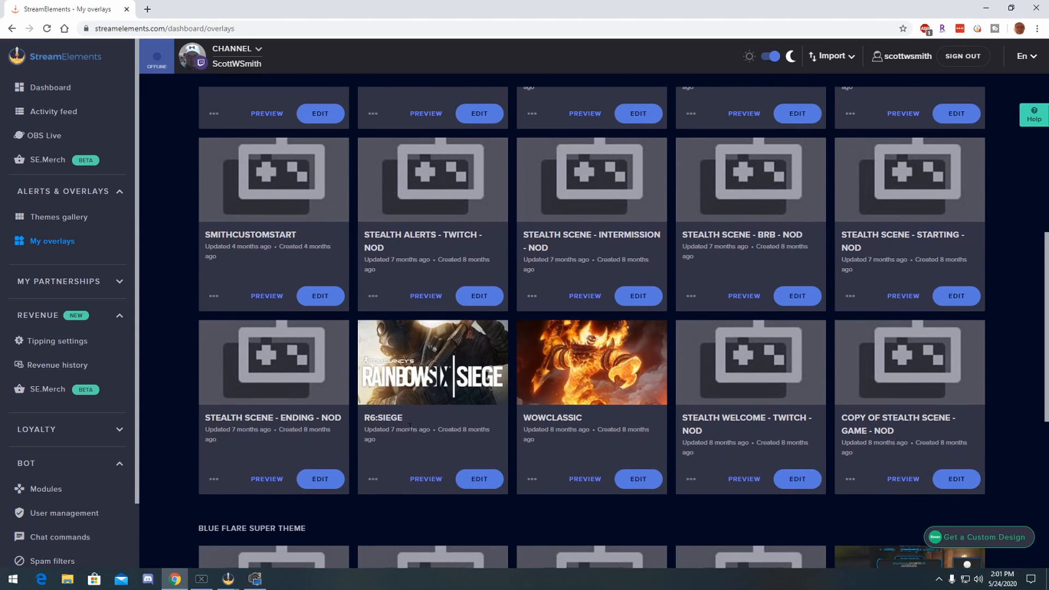
{"action": "left_click", "coordinate": [474, 481]}
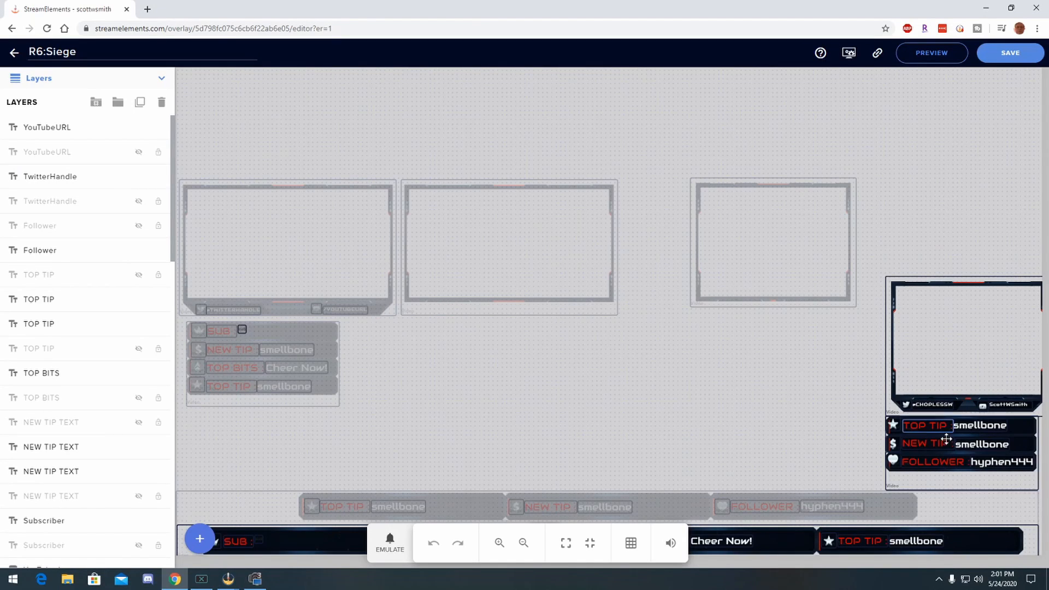
{"action": "left_click", "coordinate": [878, 54]}
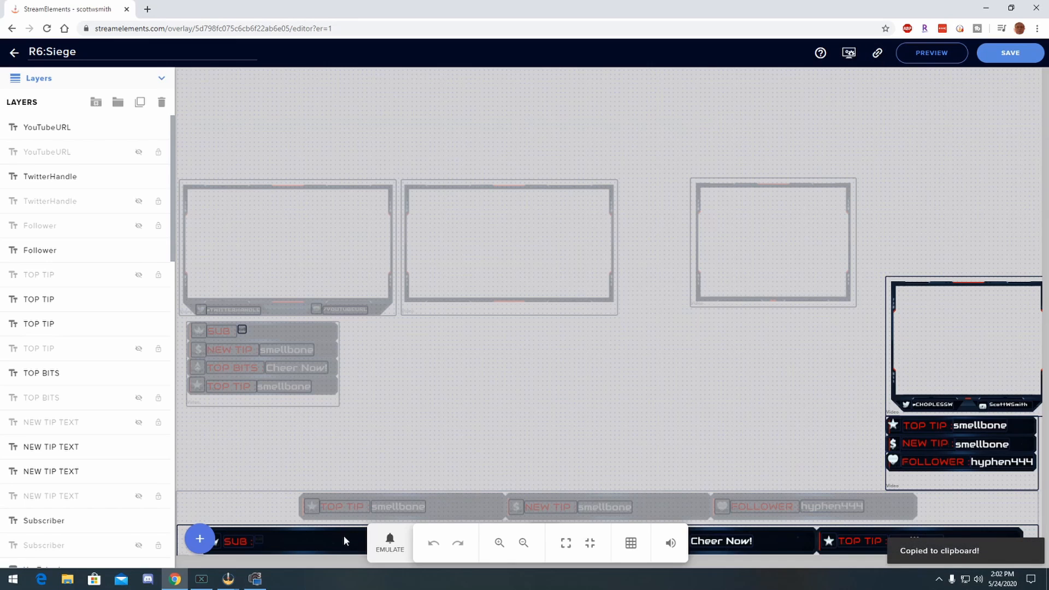
- Switch to OBS and add a new Browser source named R6 to the MainGameplay scene
{"action": "mouse_move", "coordinate": [242, 585]}
{"action": "left_click", "coordinate": [274, 521]}
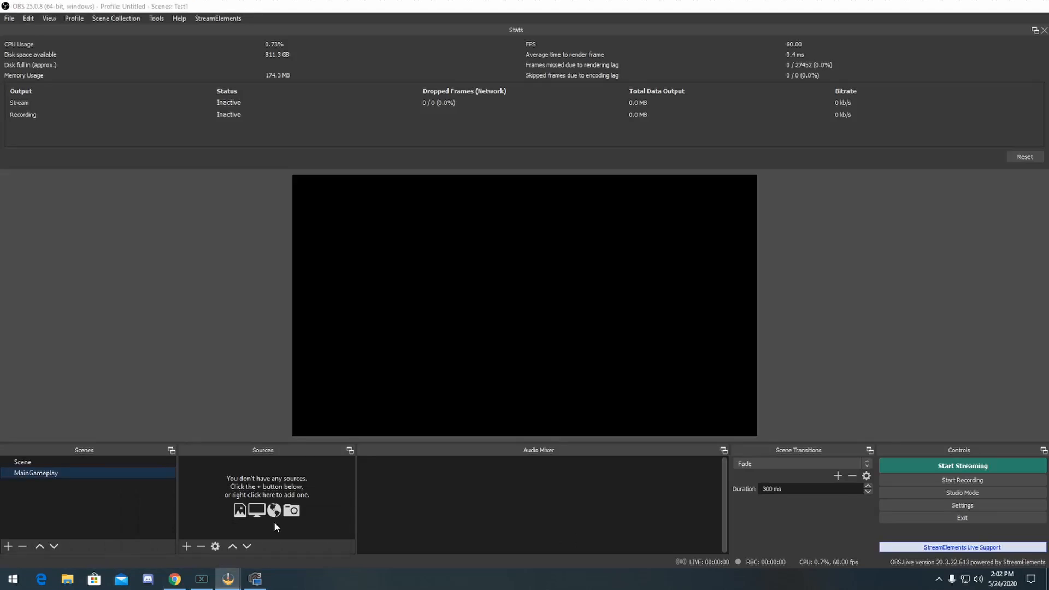
{"action": "left_click", "coordinate": [186, 547]}
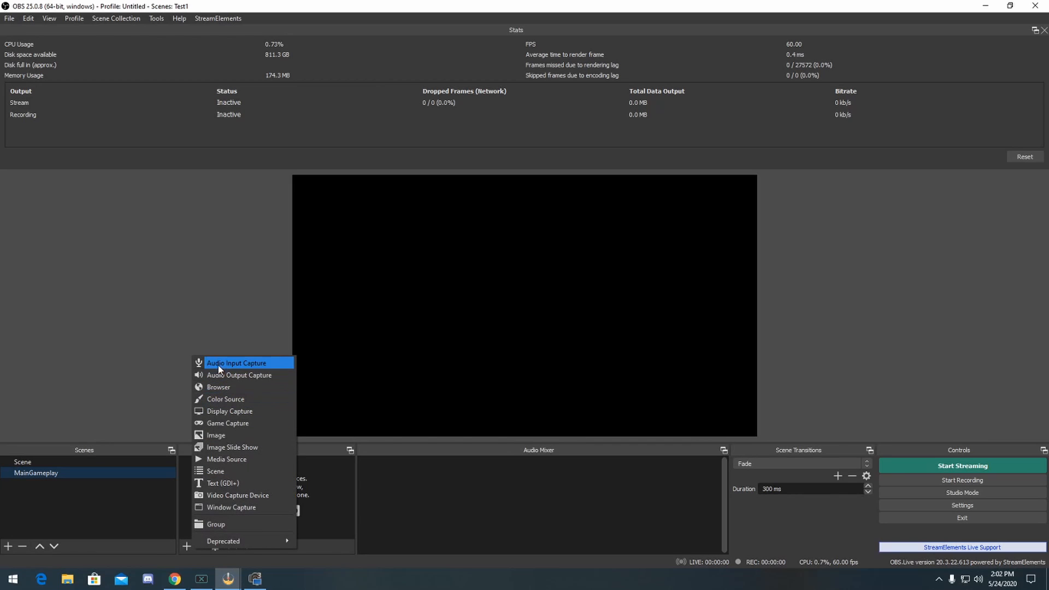
{"action": "left_click", "coordinate": [219, 389]}
{"action": "type", "text": "R6"}
{"action": "left_click", "coordinate": [558, 364]}
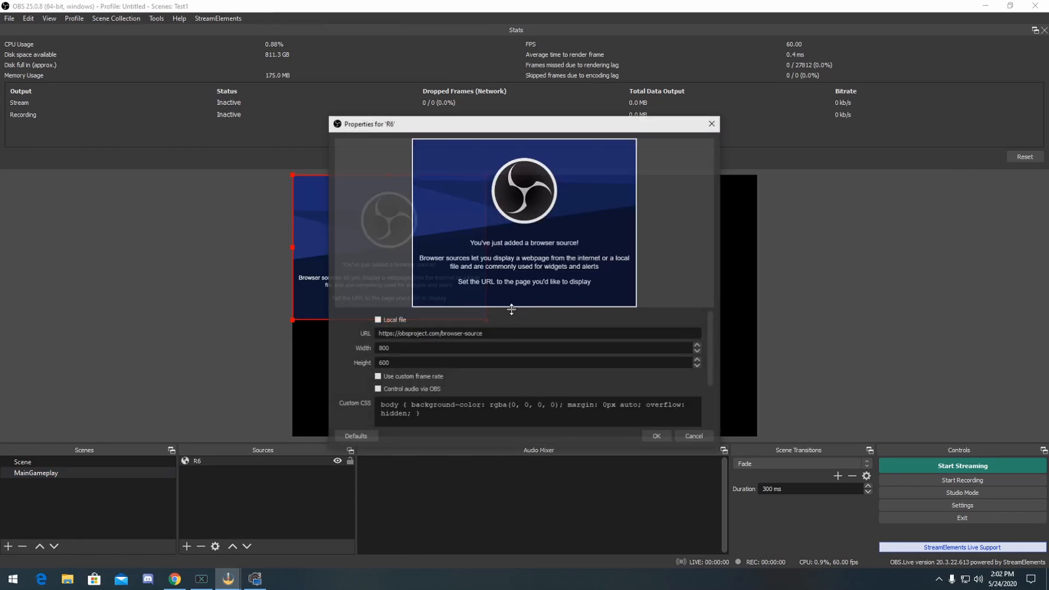
- Replace the R6 source's URL with the copied overlay link and set its width to 1920 and height to 1080
{"action": "left_click_drag", "start_coordinate": [484, 333], "coordinate": [382, 346]}
{"action": "key", "text": "BackSpace"}
{"action": "key", "text": "BackSpace"}
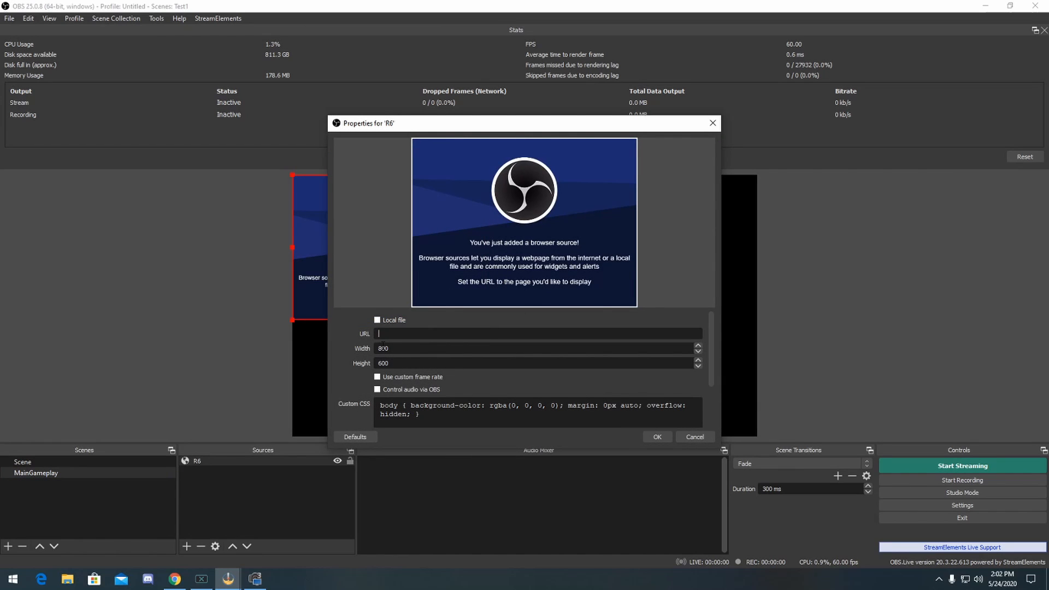
{"action": "key", "text": "ctrl+v"}
{"action": "key", "text": "Tab"}
{"action": "key", "text": "Tab"}
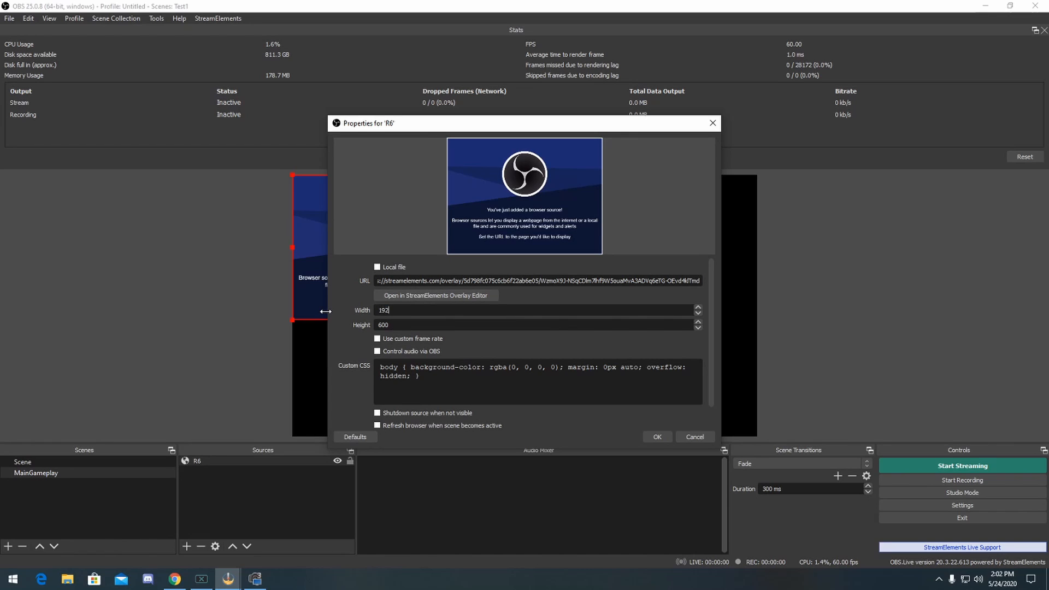
{"action": "type", "text": "109"}
{"action": "type", "text": "80"}
{"action": "left_click", "coordinate": [654, 437]}
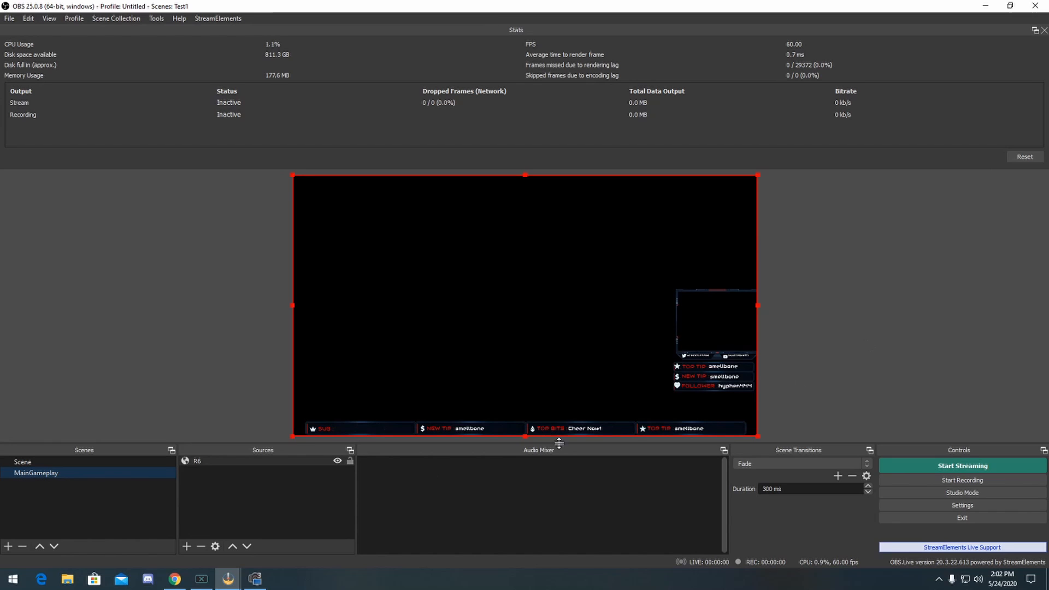
- Add the existing MainAudio Audio Input Capture source to the MainGameplay scene
{"action": "left_click", "coordinate": [186, 547]}
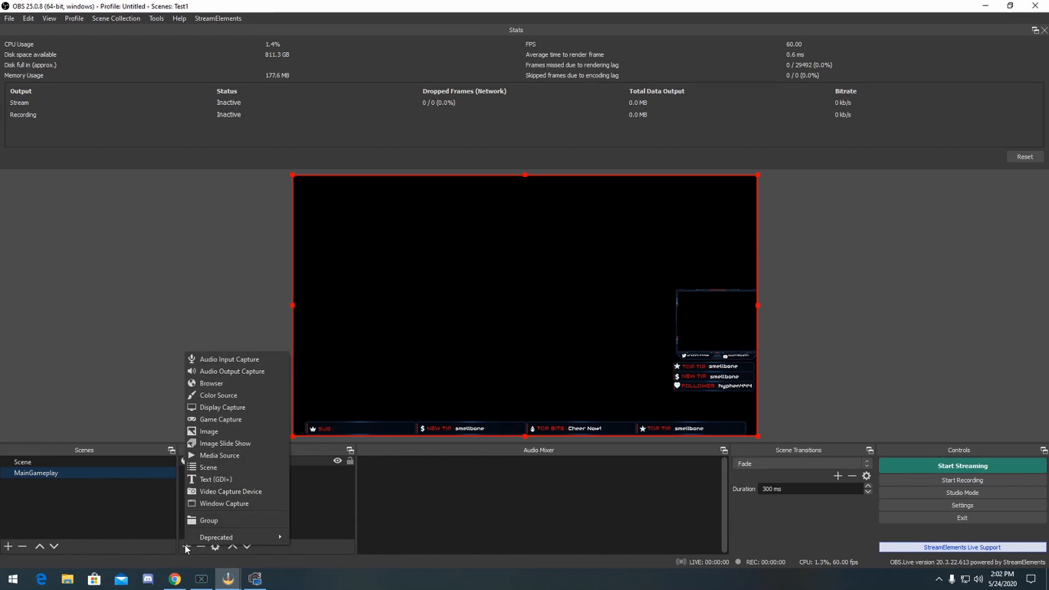
{"action": "left_click", "coordinate": [255, 359]}
{"action": "left_click", "coordinate": [444, 244]}
{"action": "left_click", "coordinate": [447, 256]}
{"action": "left_click", "coordinate": [546, 364]}
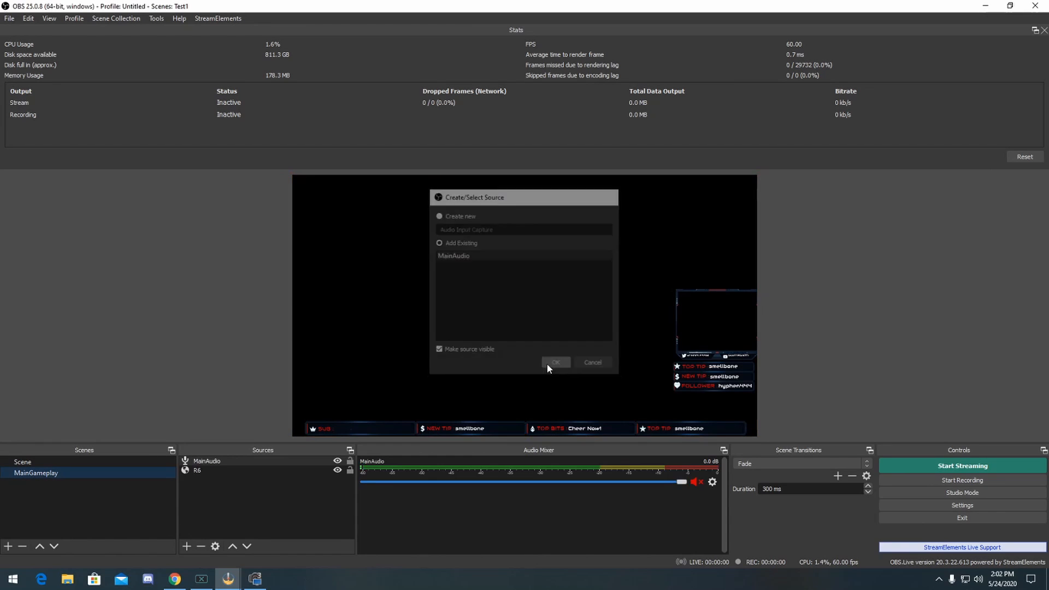
- Add a new Video Capture Device source named C920 to the MainGameplay scene
{"action": "left_click", "coordinate": [186, 547]}
{"action": "left_click", "coordinate": [222, 495]}
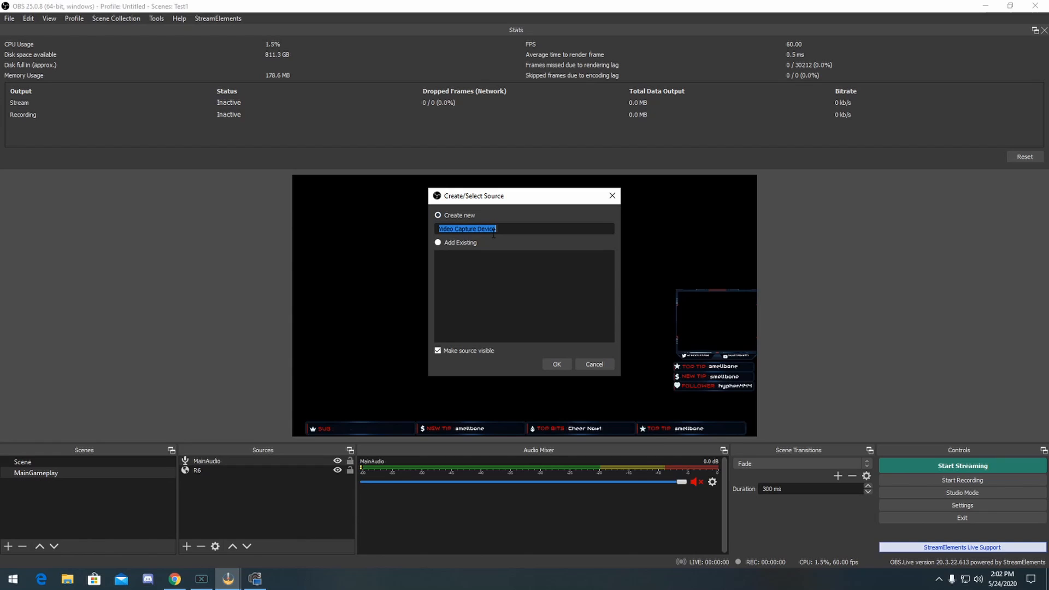
{"action": "type", "text": "C920"}
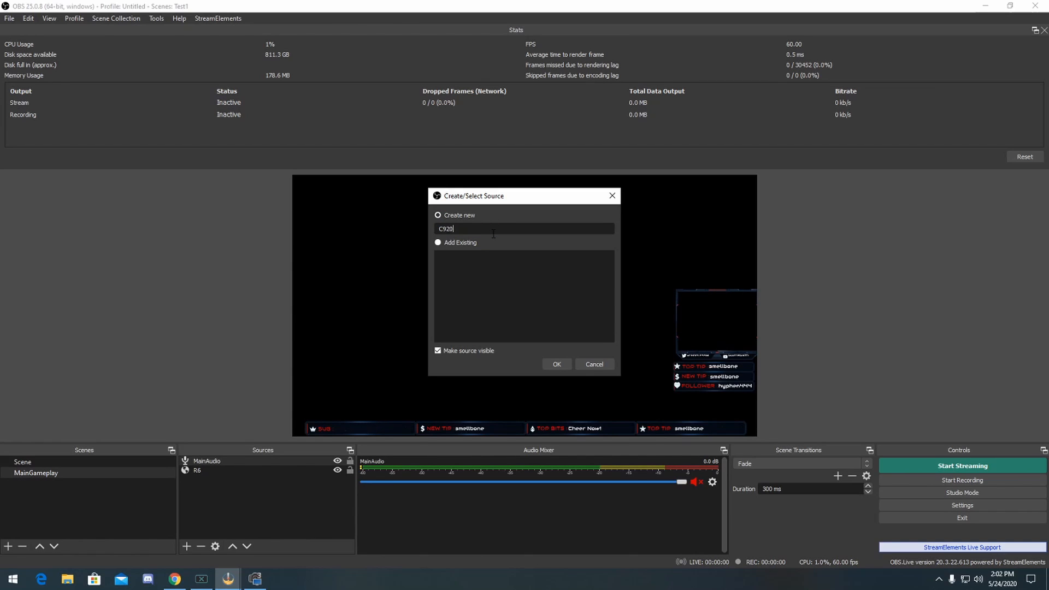
{"action": "left_click", "coordinate": [556, 364]}
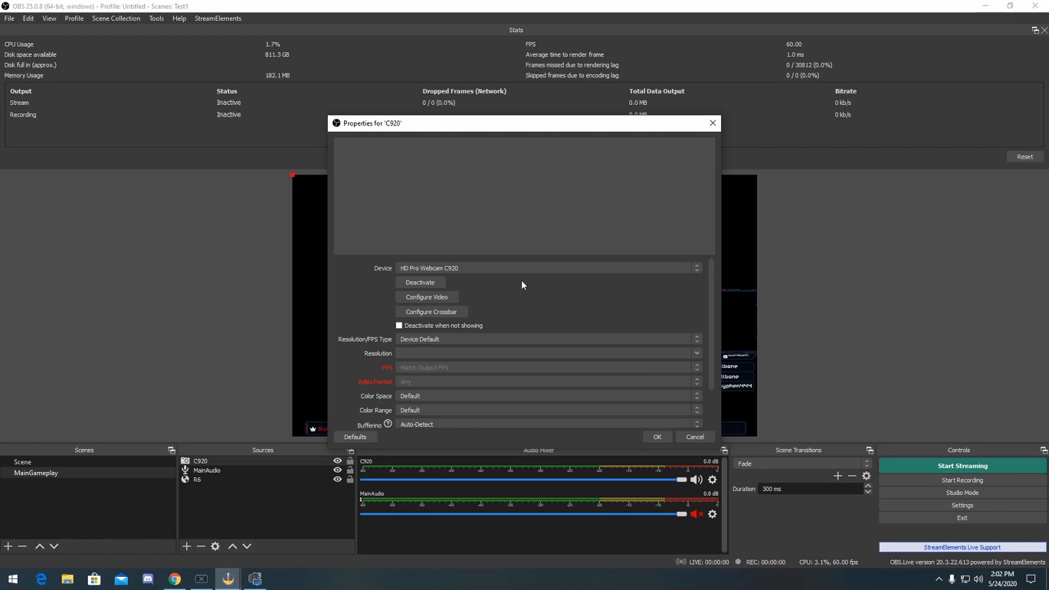
- Set the C920 source's device to Game Capture HD60 Pro (Video) (#01)
{"action": "left_click", "coordinate": [407, 295]}
{"action": "left_click", "coordinate": [546, 269]}
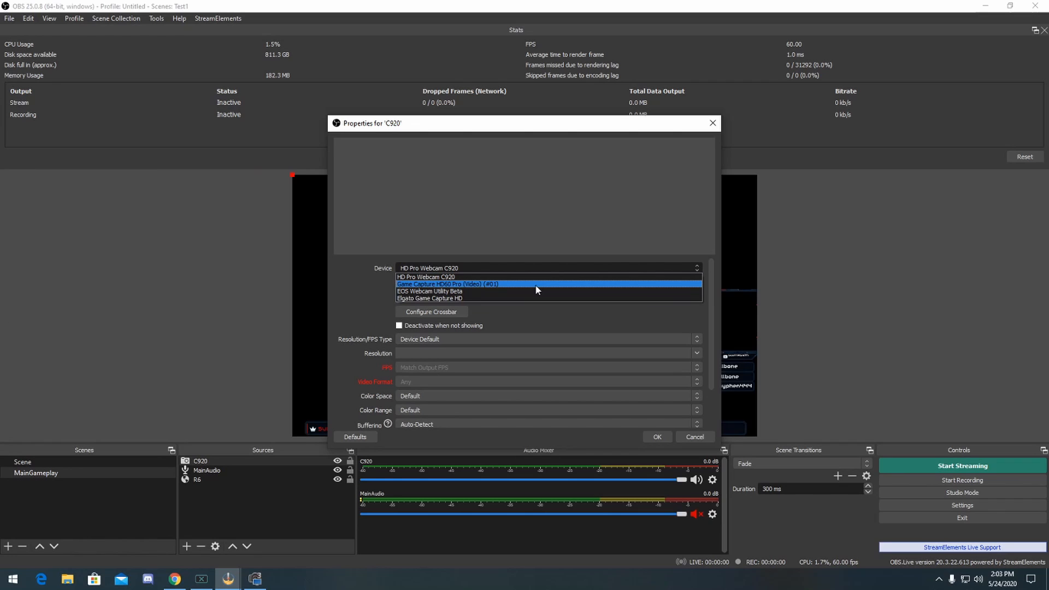
{"action": "left_click", "coordinate": [536, 285]}
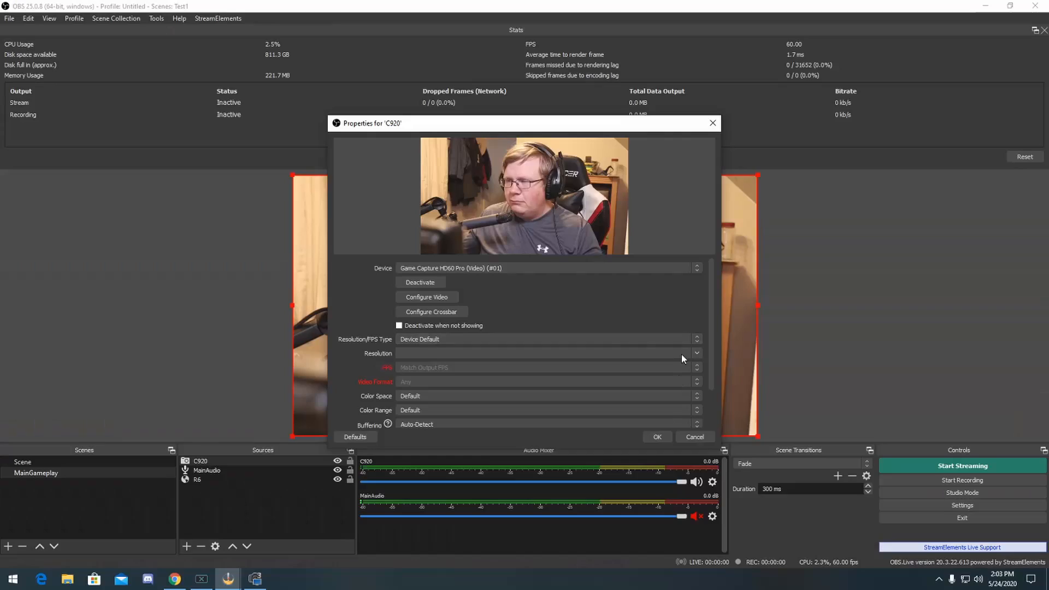
{"action": "left_click", "coordinate": [656, 434]}
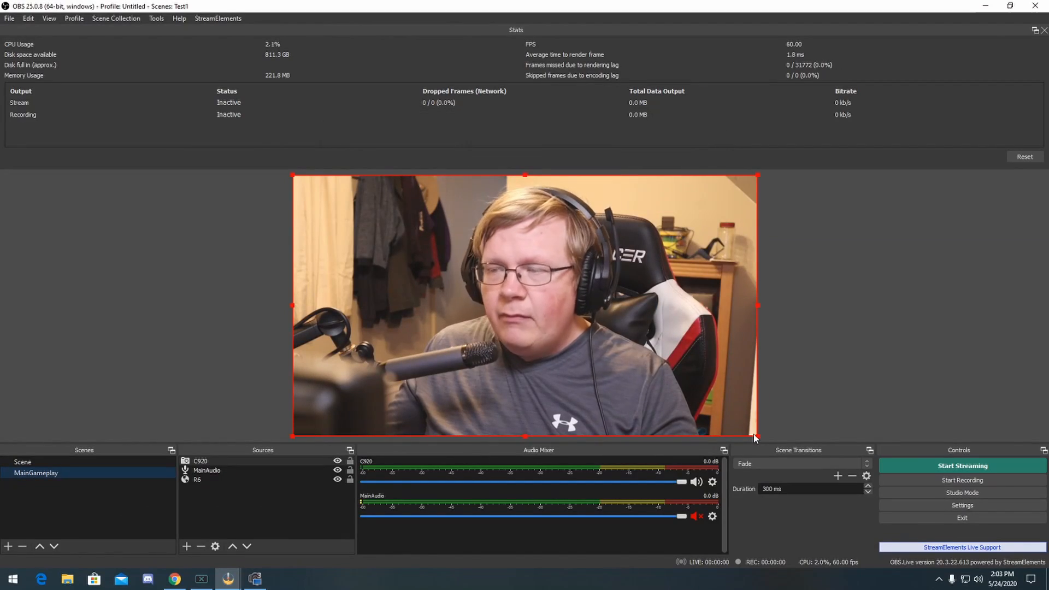
- Shrink the C920 camera picture and place it over the webcam frame of the R6 overlay
{"action": "left_click_drag", "start_coordinate": [756, 435], "coordinate": [399, 236]}
{"action": "left_click_drag", "start_coordinate": [323, 193], "coordinate": [671, 307]}
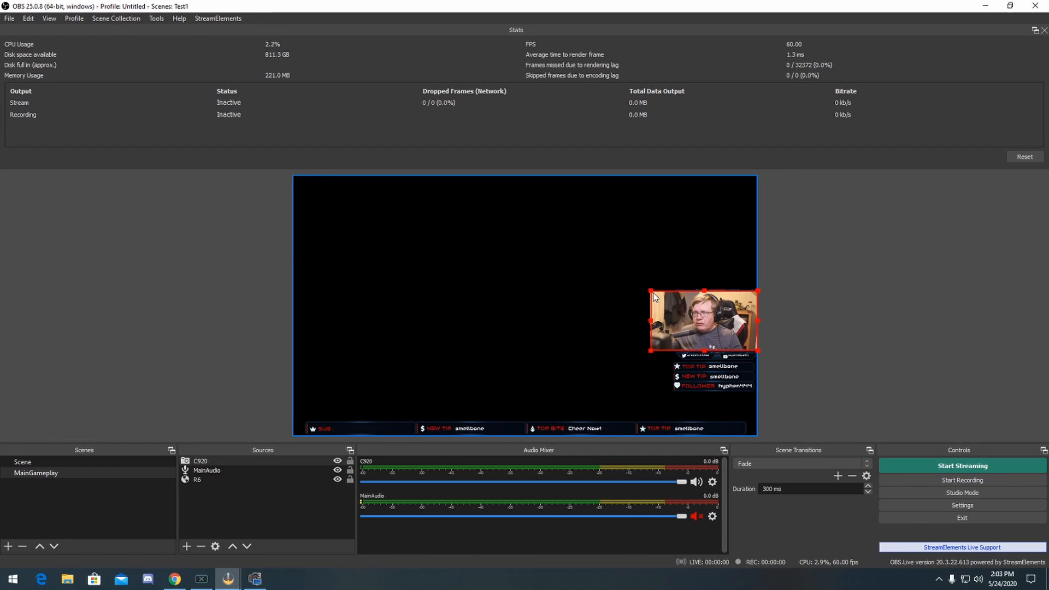
{"action": "left_click_drag", "start_coordinate": [653, 296], "coordinate": [655, 291]}
- Crop the left side of the C920 camera picture to fit inside the overlay's webcam frame
{"action": "left_click", "coordinate": [653, 293]}
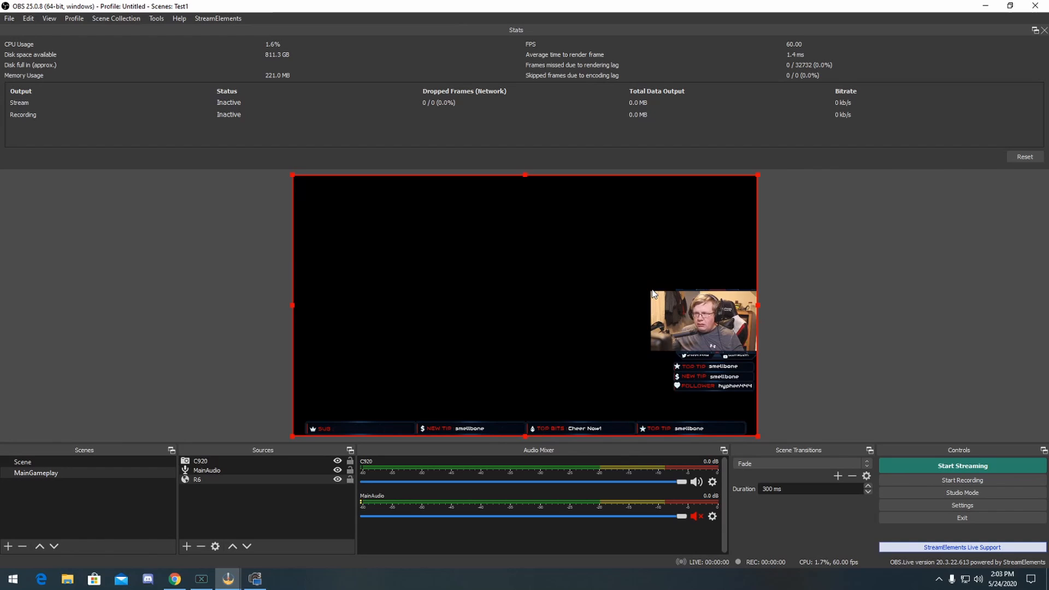
{"action": "left_click", "coordinate": [654, 296], "text": "alt"}
{"action": "left_click_drag", "start_coordinate": [654, 295], "coordinate": [681, 293]}
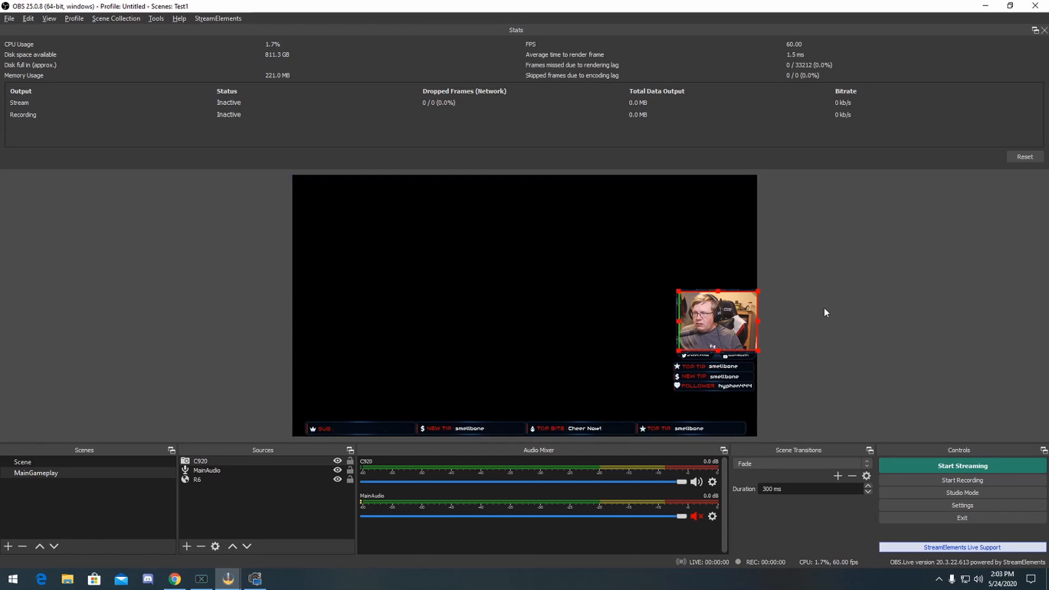
{"action": "left_click", "coordinate": [785, 322]}
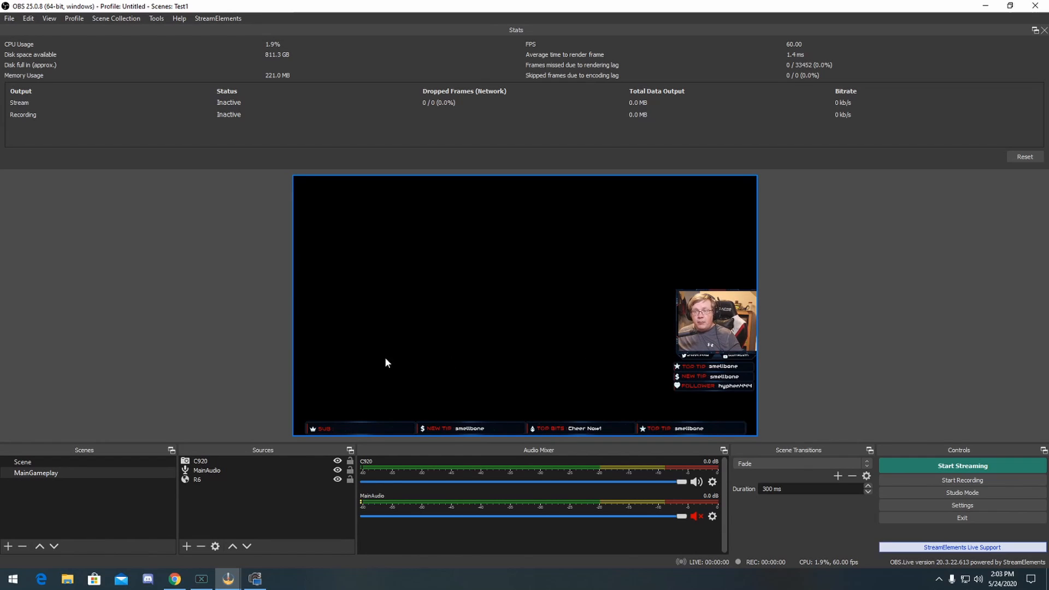
- Add a Display Capture source named MainDisplay capturing Display 1: 1920x1080 @ 0,0 and move it below R6 in the source order
{"action": "left_click", "coordinate": [186, 546]}
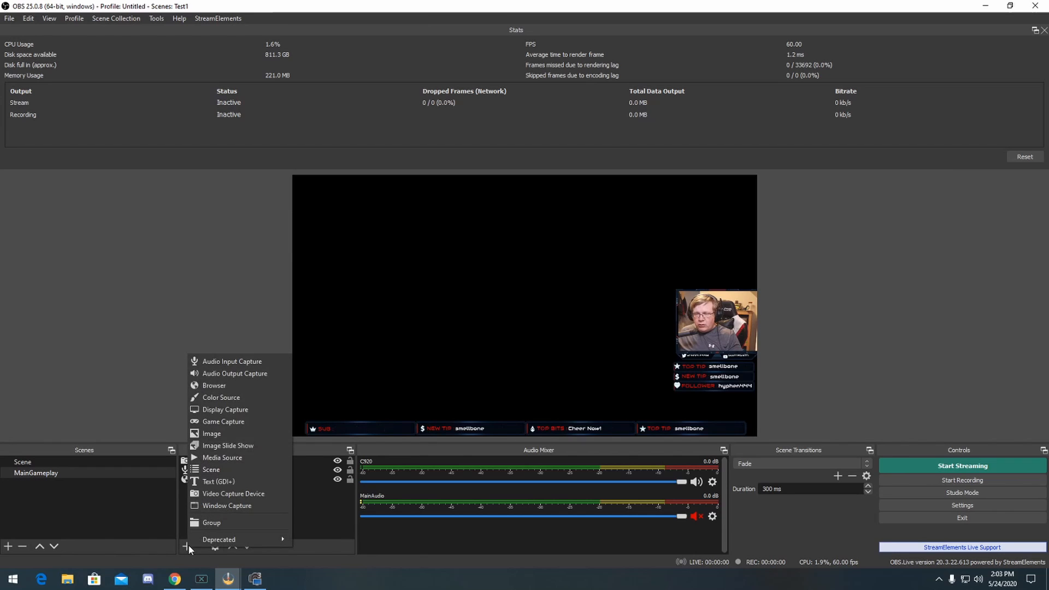
{"action": "left_click", "coordinate": [225, 411]}
{"action": "type", "text": "MainDisplay"}
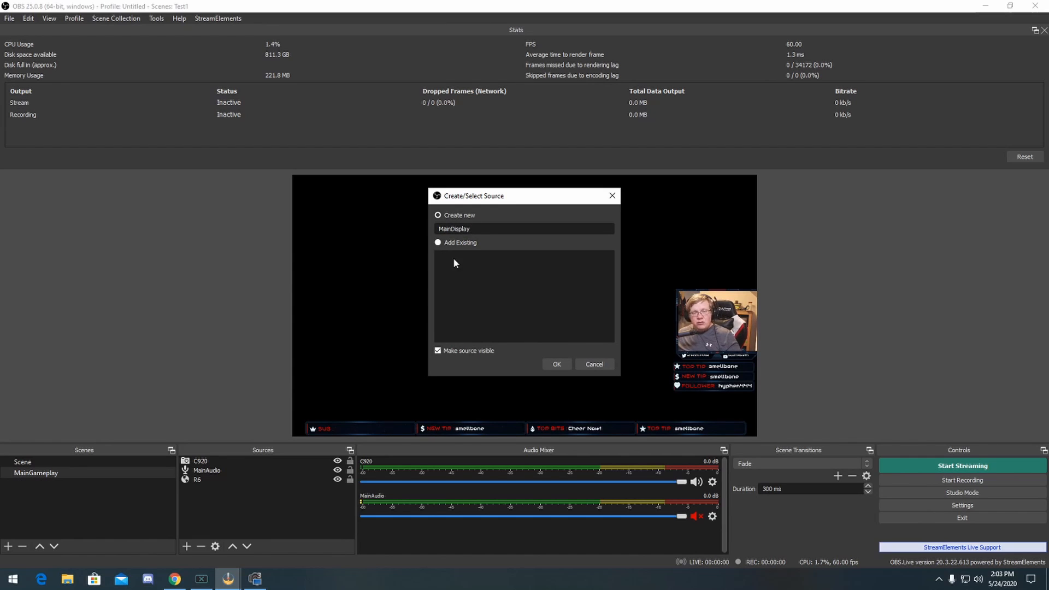
{"action": "left_click", "coordinate": [558, 364]}
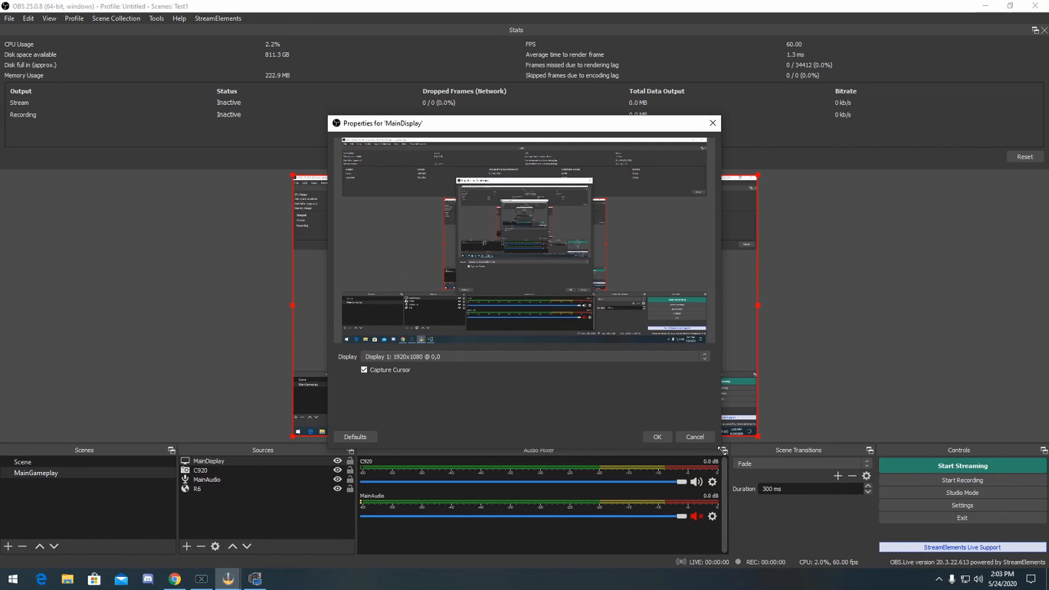
{"action": "left_click", "coordinate": [659, 439]}
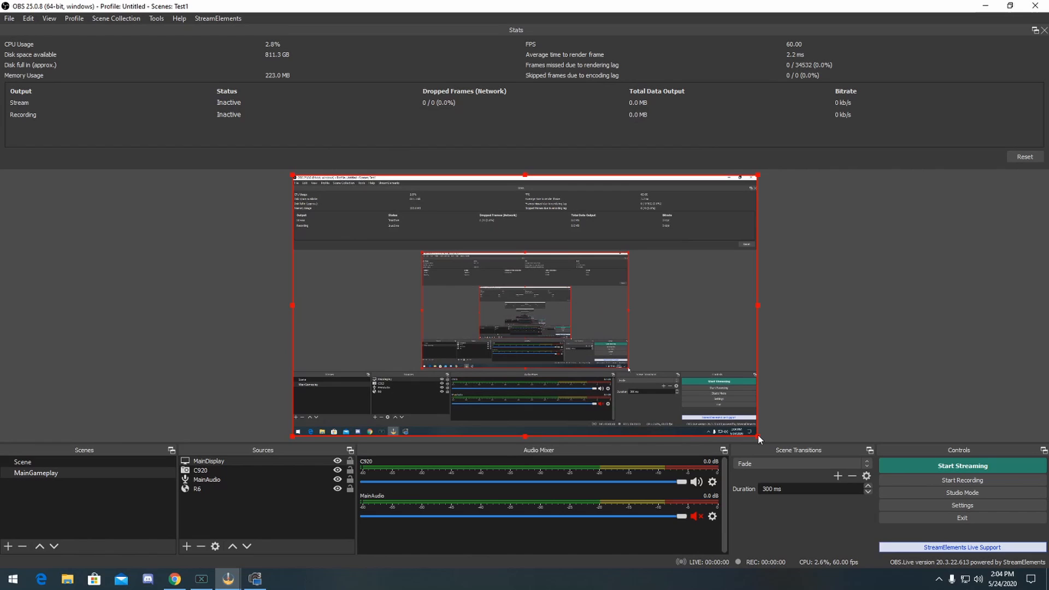
{"action": "left_click", "coordinate": [277, 462]}
{"action": "left_click_drag", "start_coordinate": [276, 465], "coordinate": [273, 495]}
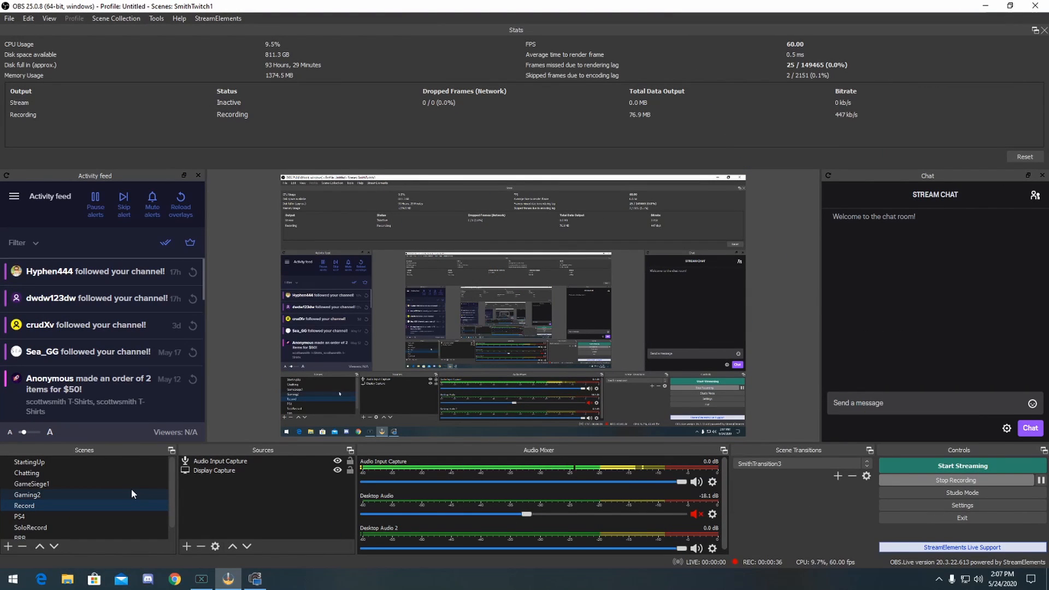
- Switch to the GameSiege1 scene
{"action": "left_click", "coordinate": [95, 485]}
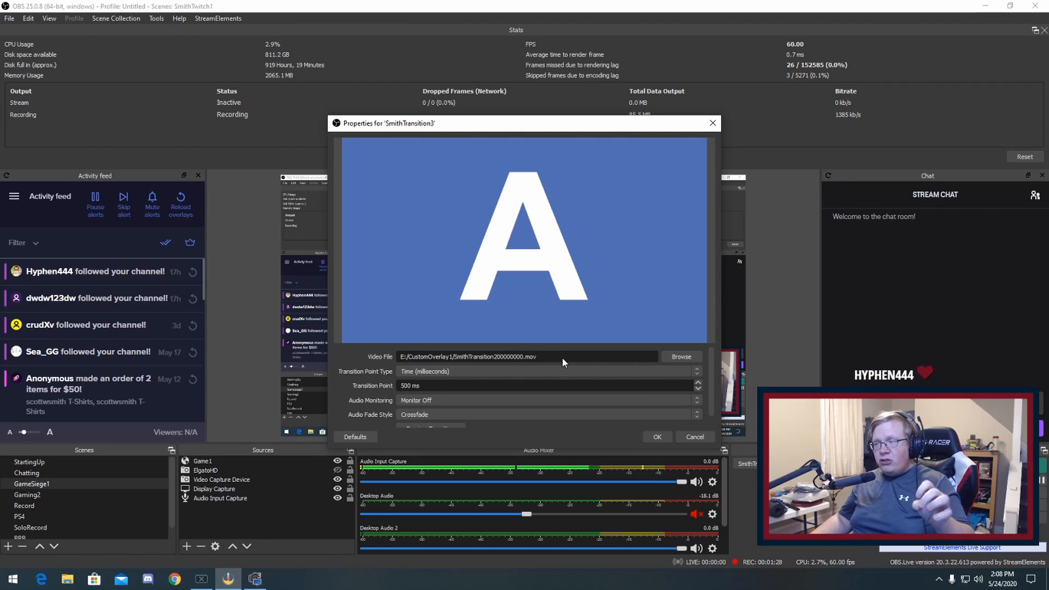
- Load Stealth_Red_Stinger_Audio from the Stealth_Free_Extras folder on Streaming (E:) as SmithTransition3's video file and preview the transition
{"action": "left_click", "coordinate": [695, 359]}
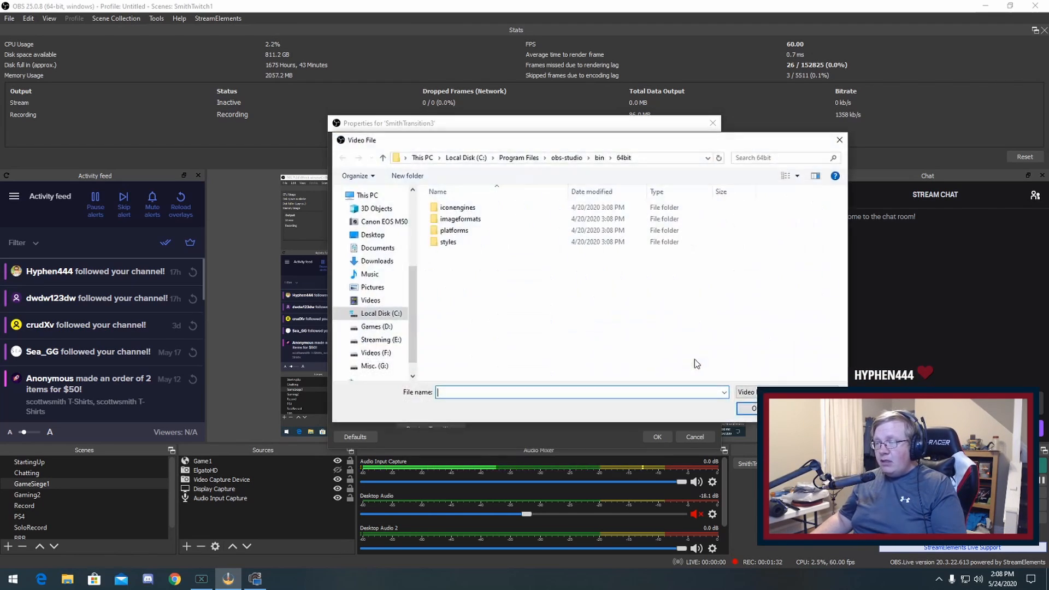
{"action": "left_click", "coordinate": [373, 341]}
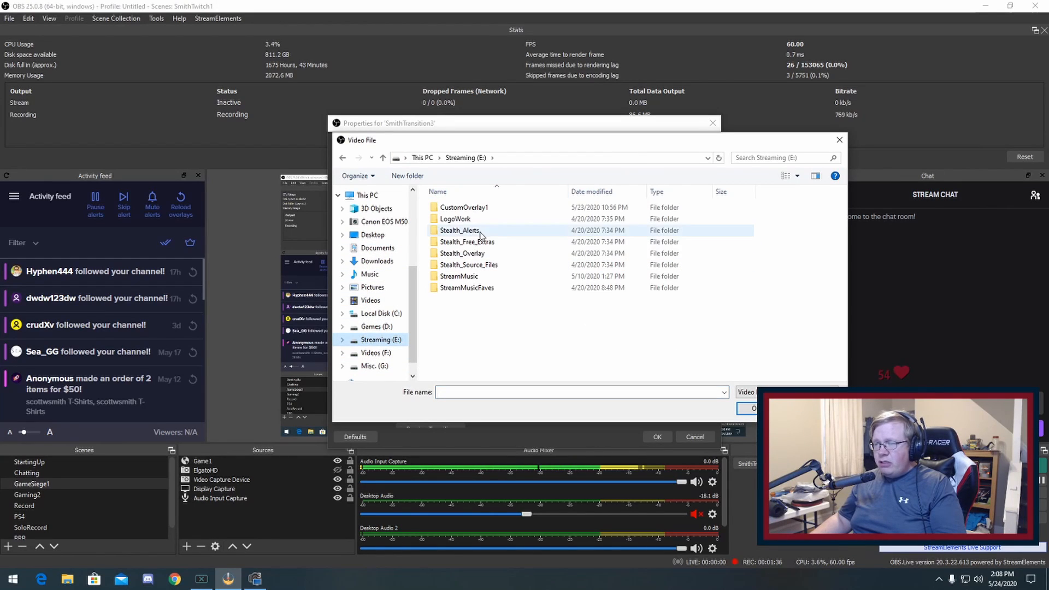
{"action": "double_click", "coordinate": [470, 254]}
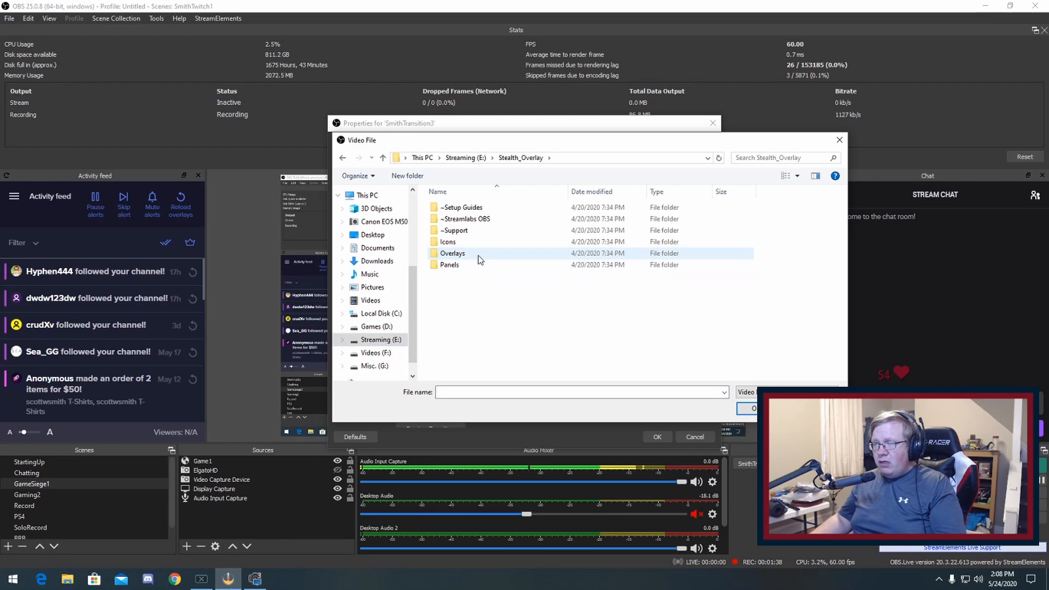
{"action": "key", "text": "alt+Left"}
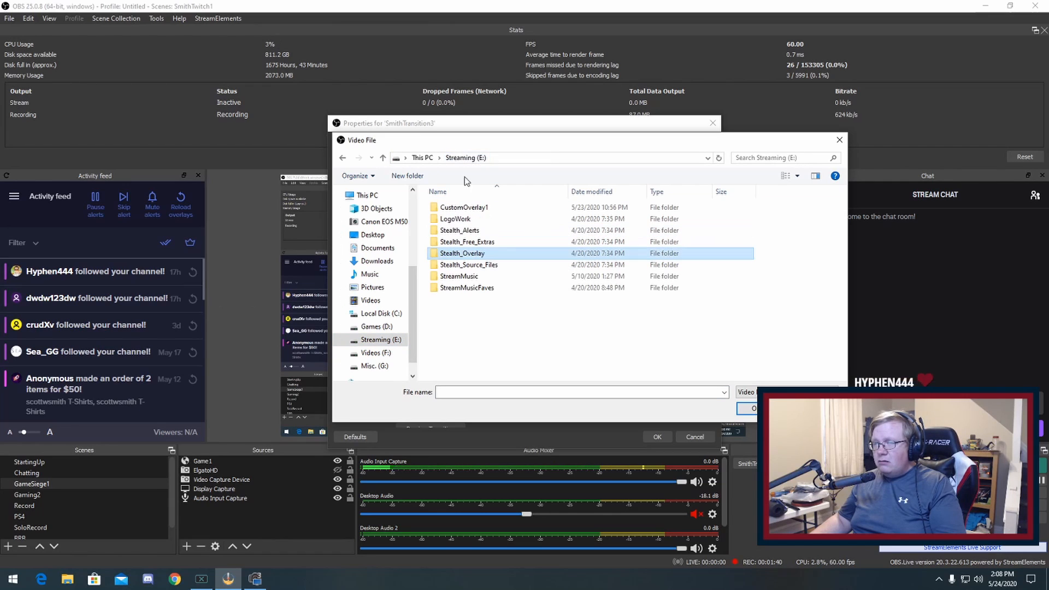
{"action": "double_click", "coordinate": [484, 242]}
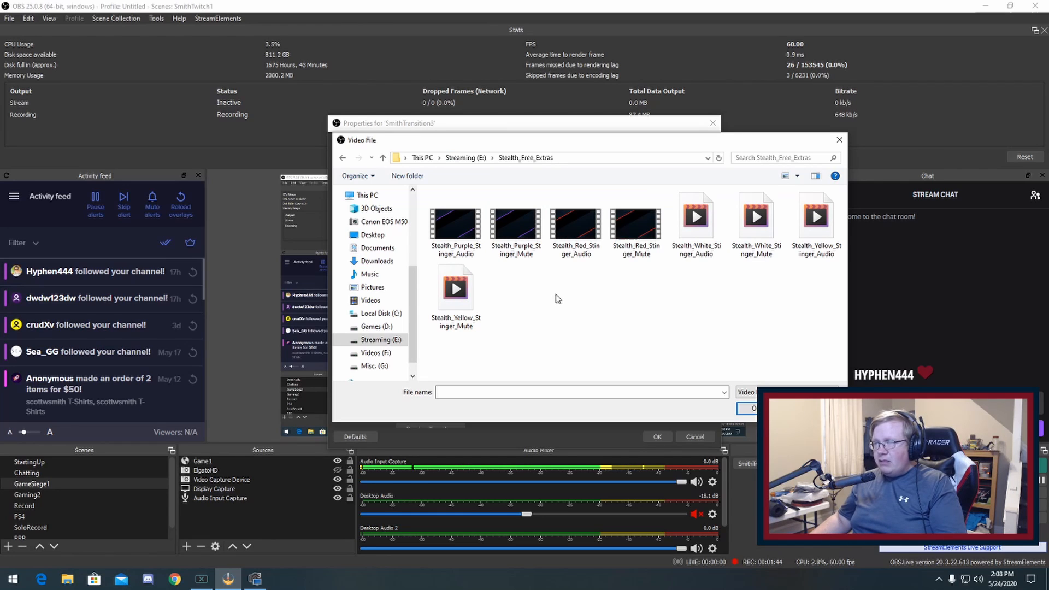
{"action": "left_click", "coordinate": [572, 241]}
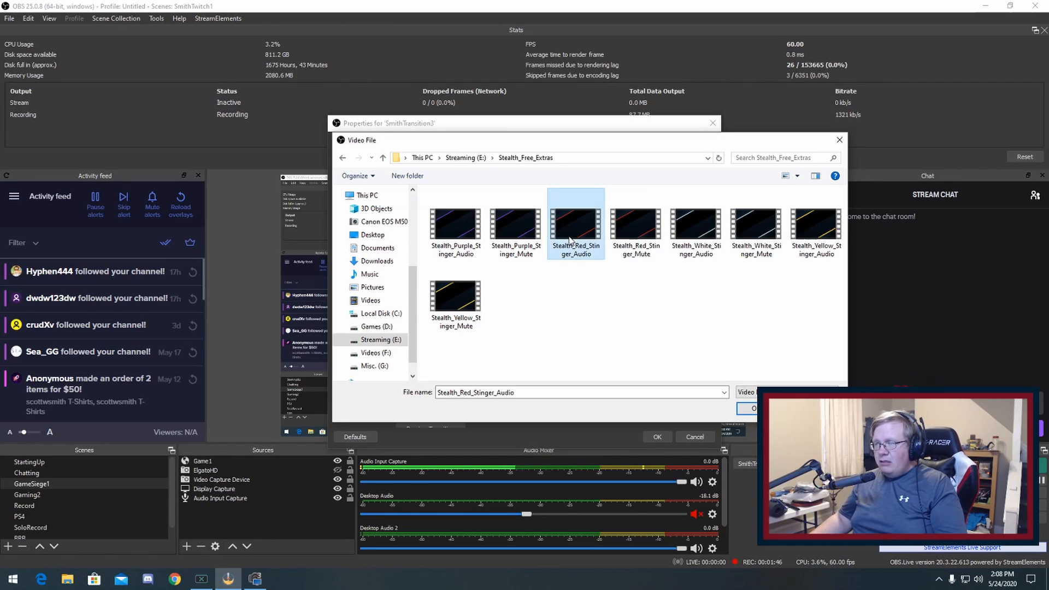
{"action": "left_click", "coordinate": [754, 408]}
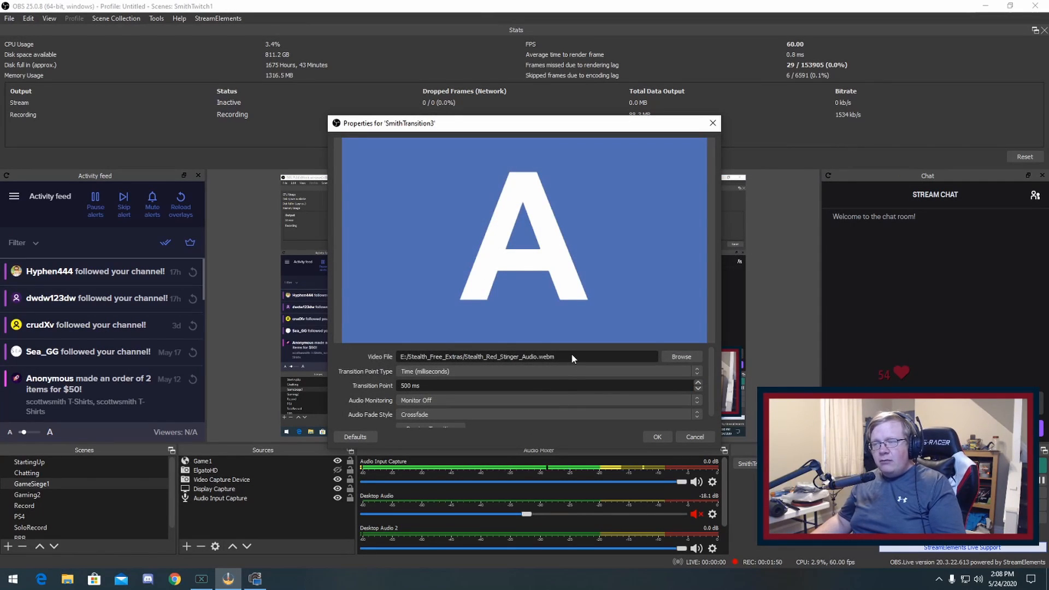
{"action": "scroll", "coordinate": [652, 419], "scroll_direction": "down", "scroll_amount": 1}
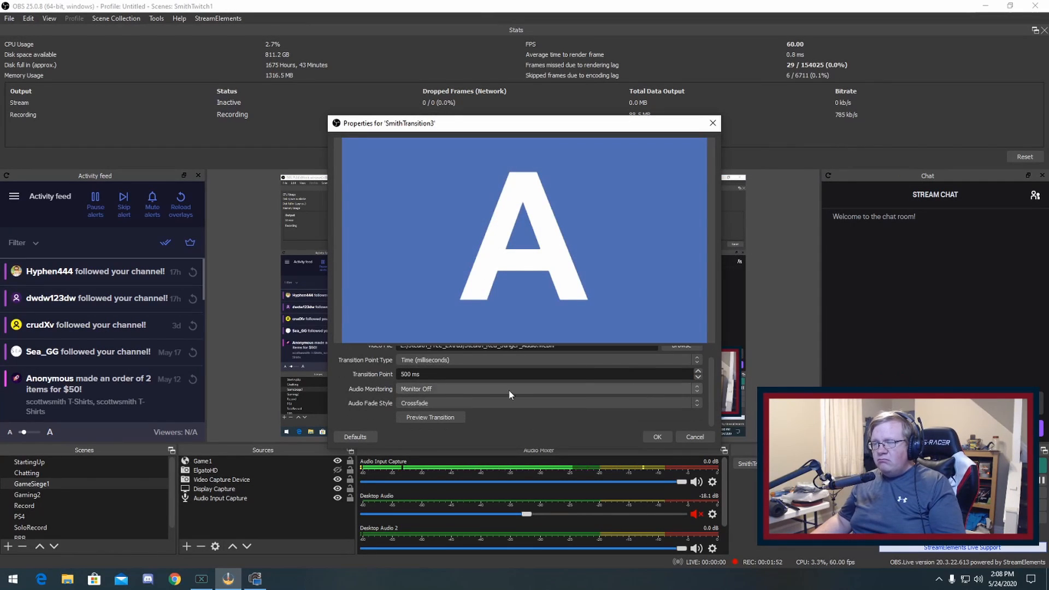
{"action": "left_click", "coordinate": [434, 418]}
{"action": "scroll", "coordinate": [570, 404], "scroll_direction": "up", "scroll_amount": 1}
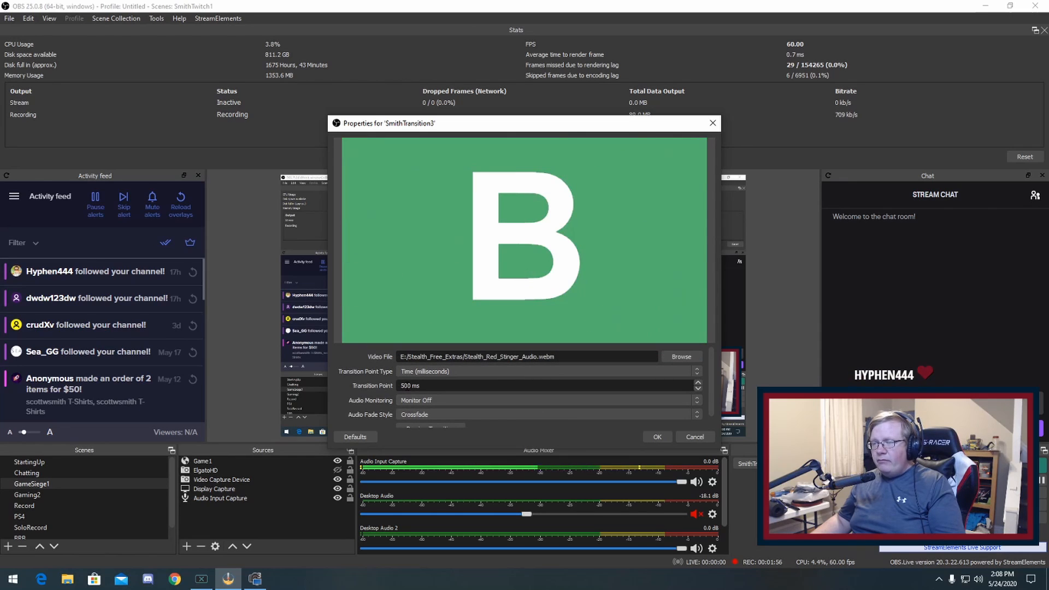
- Preview SmithTransition3 with its transition point set to 700 ms and close its properties without saving the changes
{"action": "left_click", "coordinate": [405, 386]}
{"action": "key", "text": "BackSpace"}
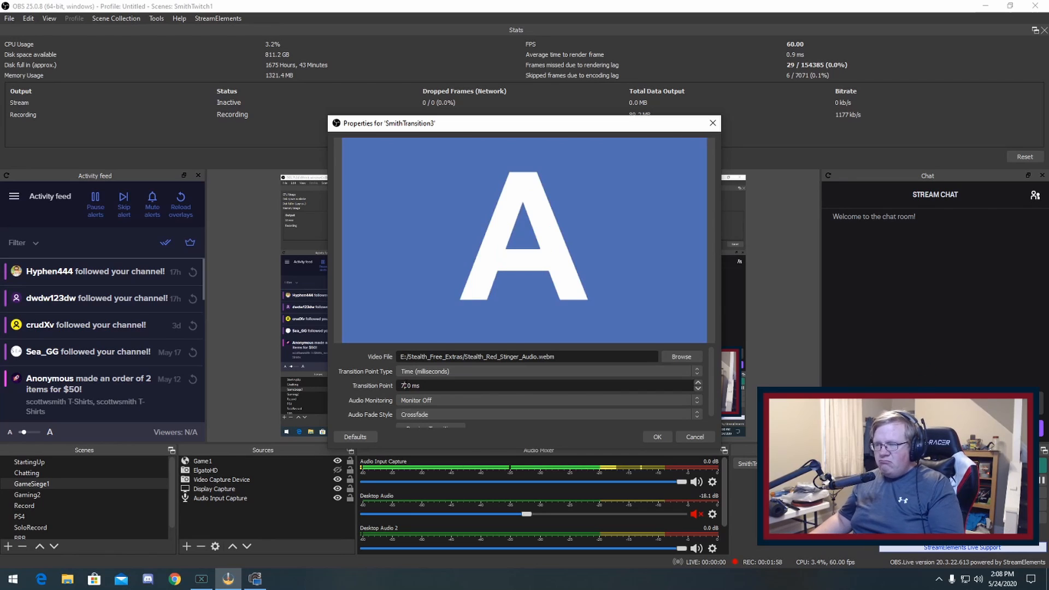
{"action": "scroll", "coordinate": [480, 414], "scroll_direction": "down", "scroll_amount": 1}
{"action": "left_click", "coordinate": [442, 415]}
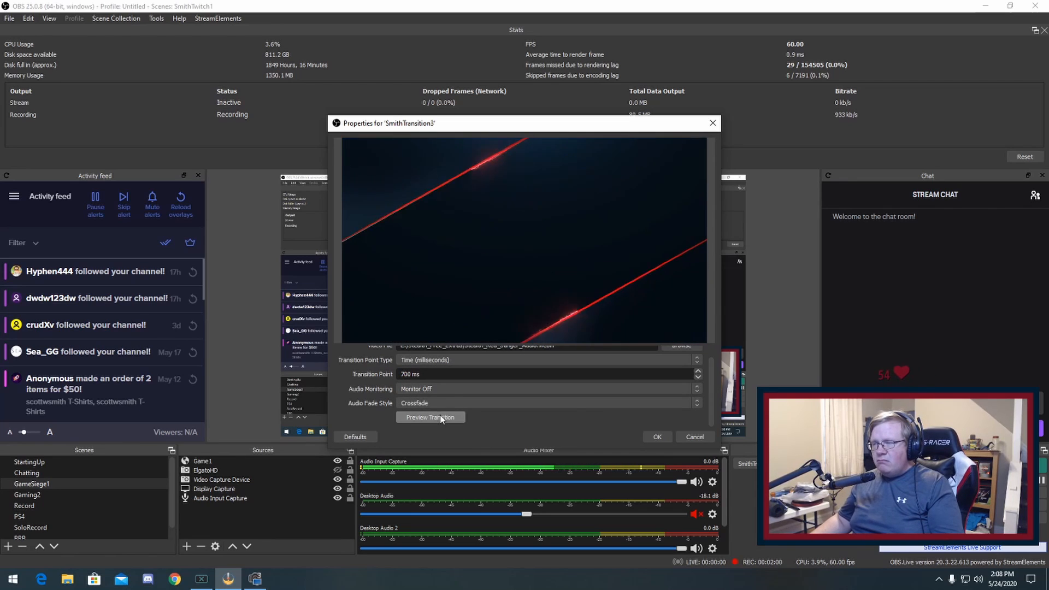
{"action": "scroll", "coordinate": [536, 408], "scroll_direction": "up", "scroll_amount": 1}
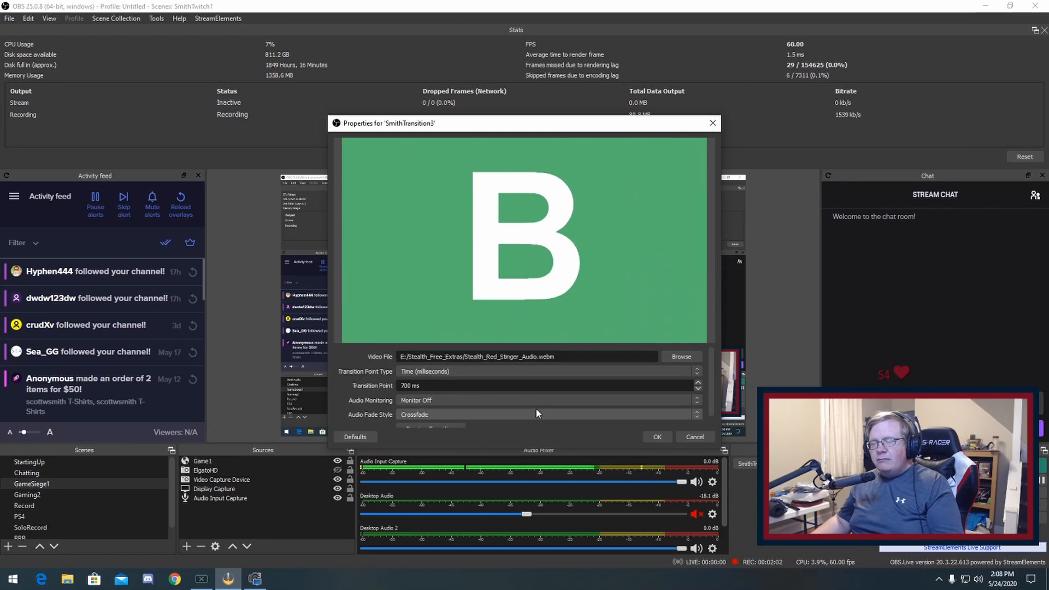
{"action": "left_click", "coordinate": [705, 439]}
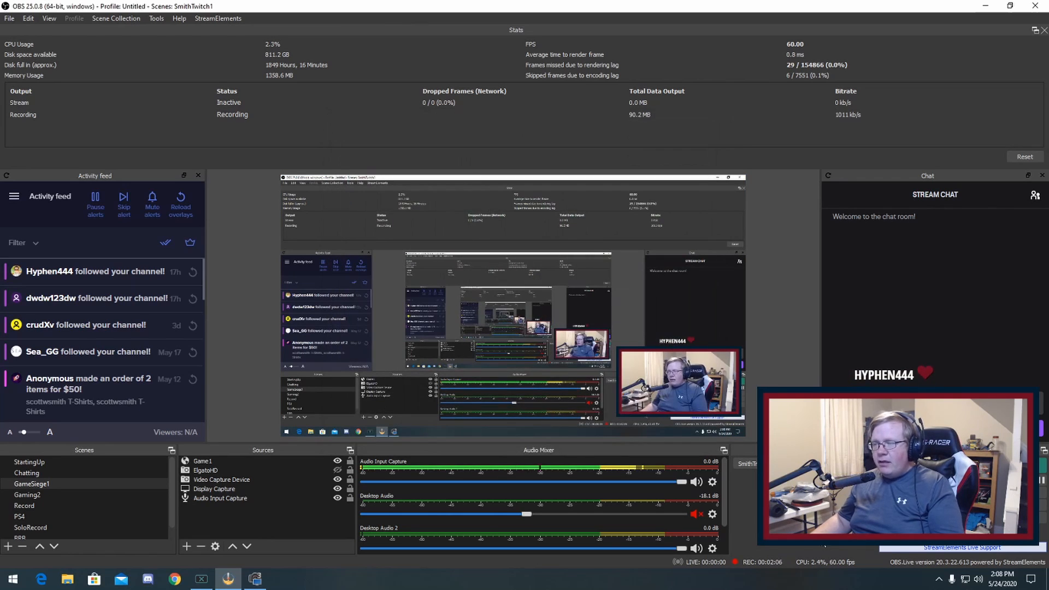